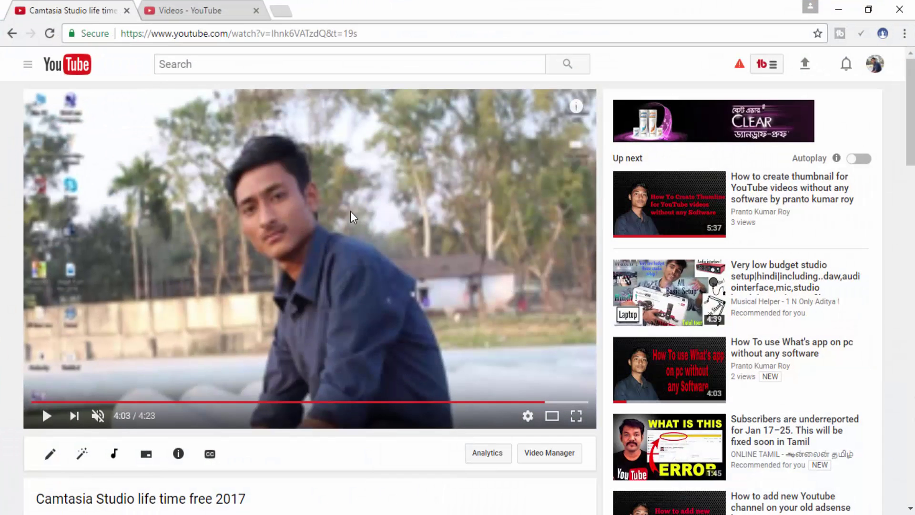
Step: Play the Camtasia Studio video into its end screen and examine the end-screen elements and the suggested playlist cards
{"action": "left_click", "coordinate": [331, 267]}
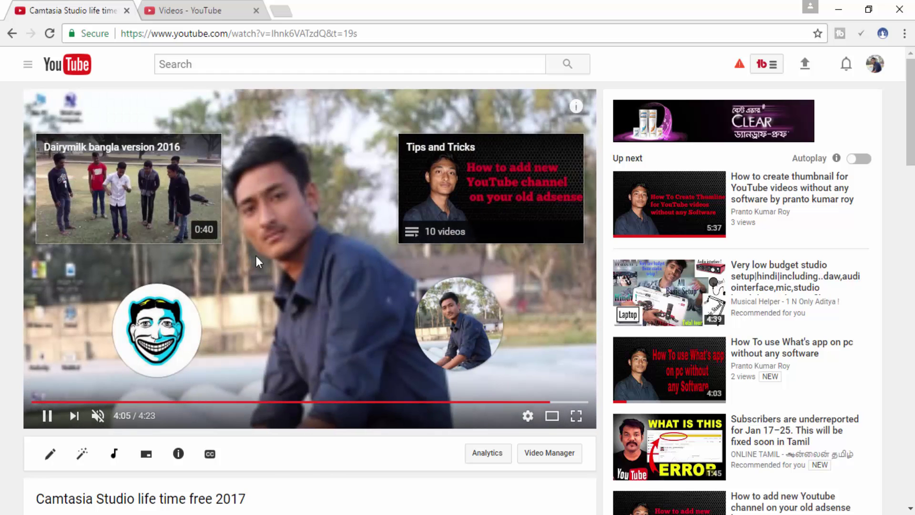
{"action": "left_click", "coordinate": [305, 279]}
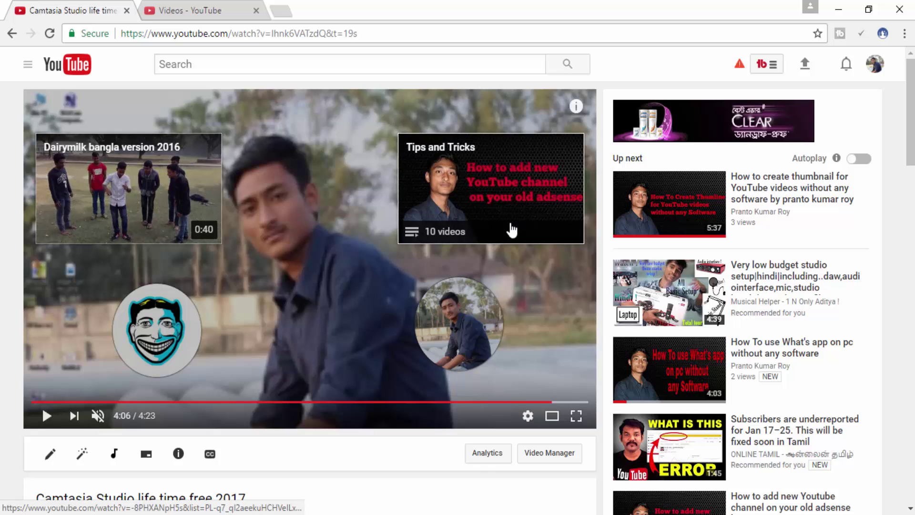
{"action": "mouse_move", "coordinate": [479, 340]}
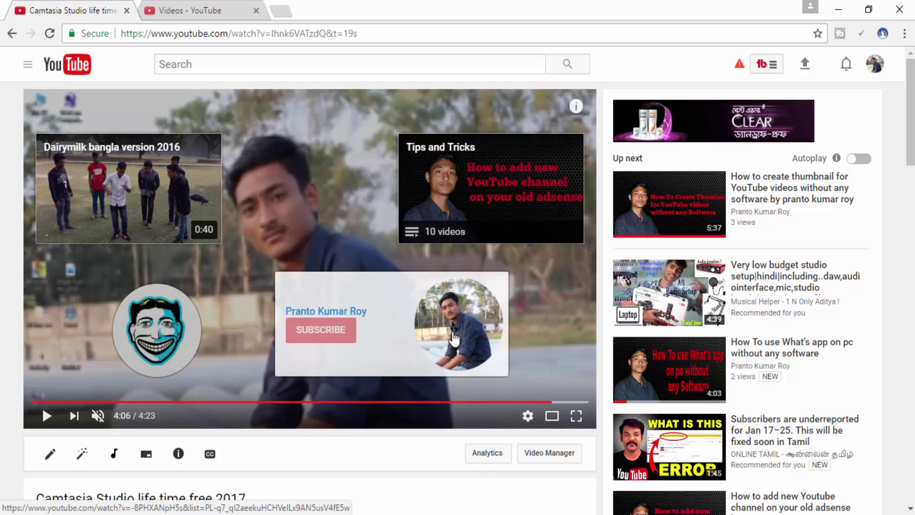
{"action": "mouse_move", "coordinate": [157, 332]}
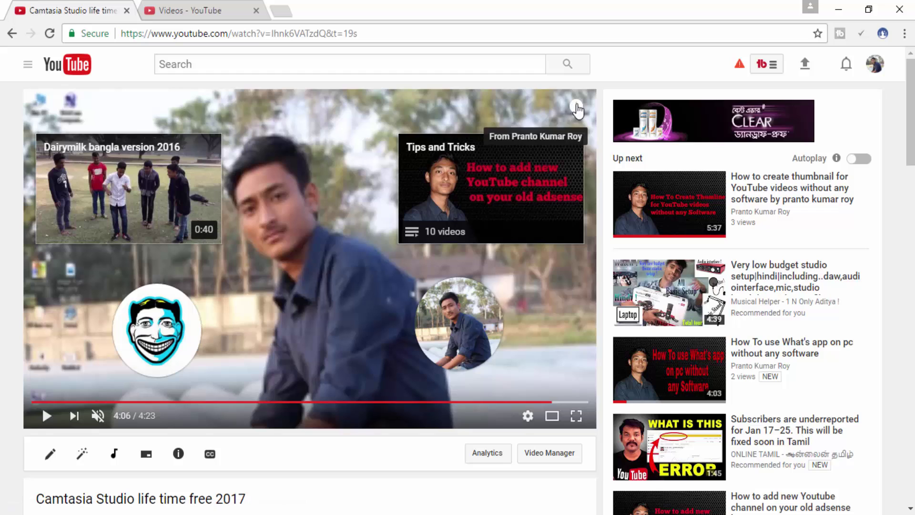
{"action": "left_click", "coordinate": [577, 107]}
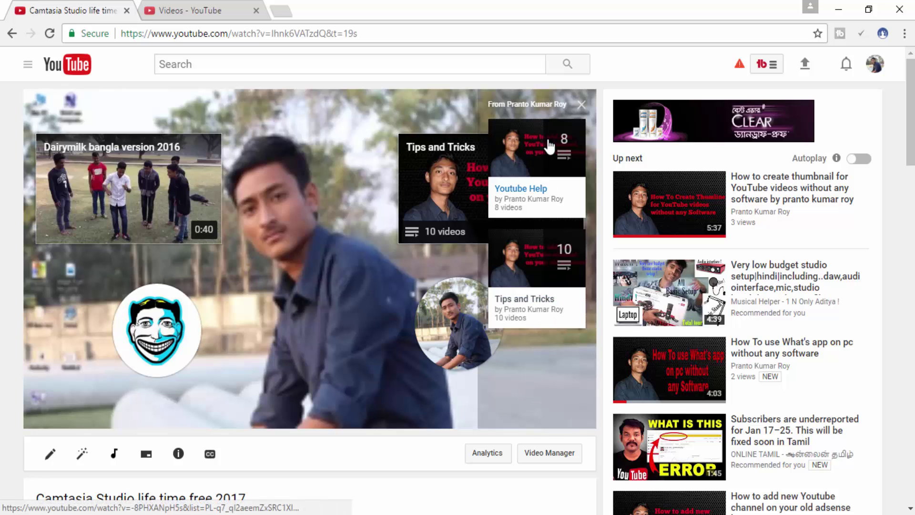
{"action": "left_click", "coordinate": [581, 105]}
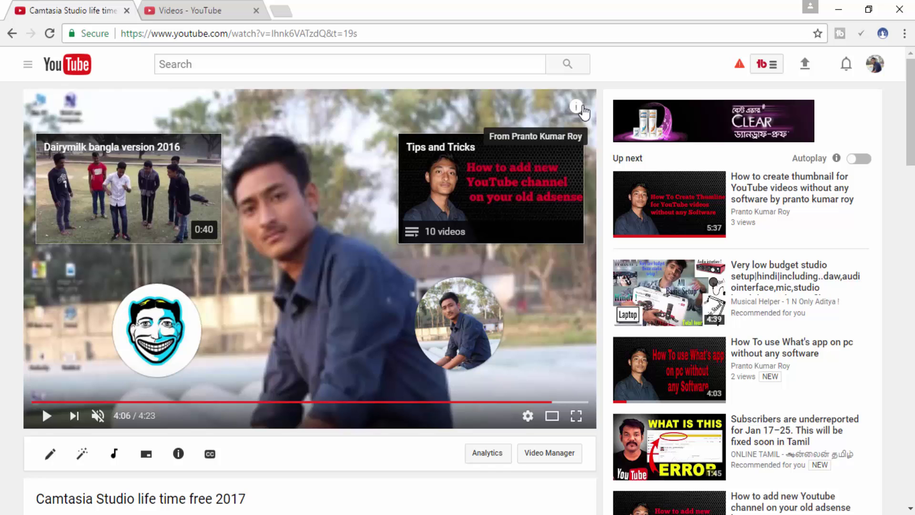
Step: Open the end screen editor for the video "How To verify Your YouTube Channel with Blog/Website" and dismiss the introductory tip
{"action": "left_click", "coordinate": [184, 8]}
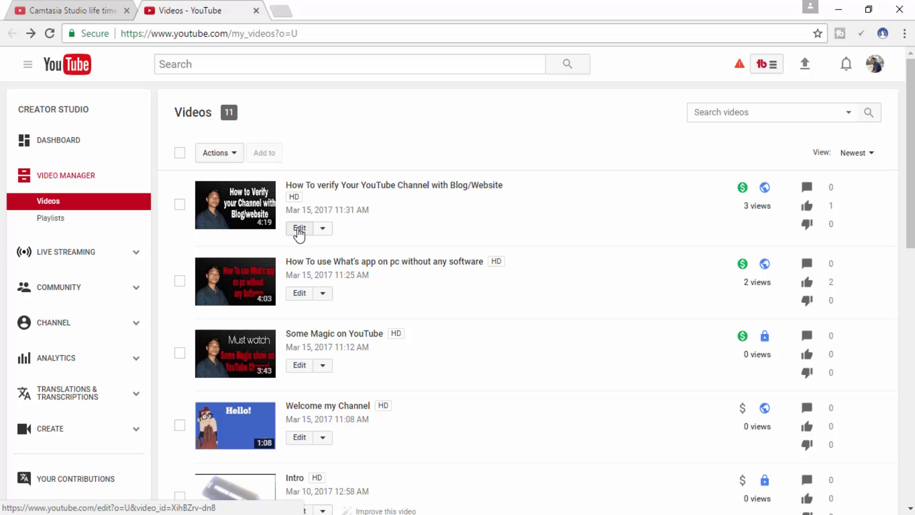
{"action": "left_click", "coordinate": [299, 228]}
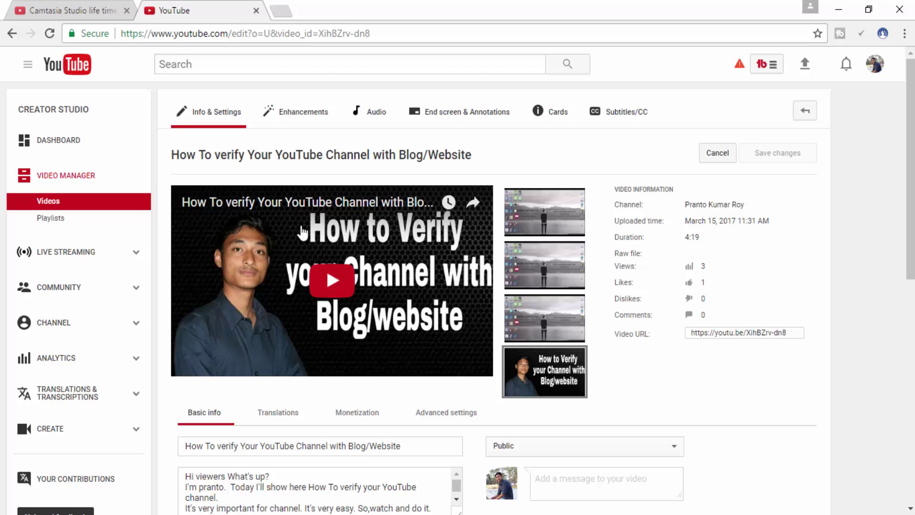
{"action": "scroll", "coordinate": [300, 234], "scroll_direction": "down", "scroll_amount": 6}
{"action": "scroll", "coordinate": [582, 95], "scroll_direction": "up", "scroll_amount": 6}
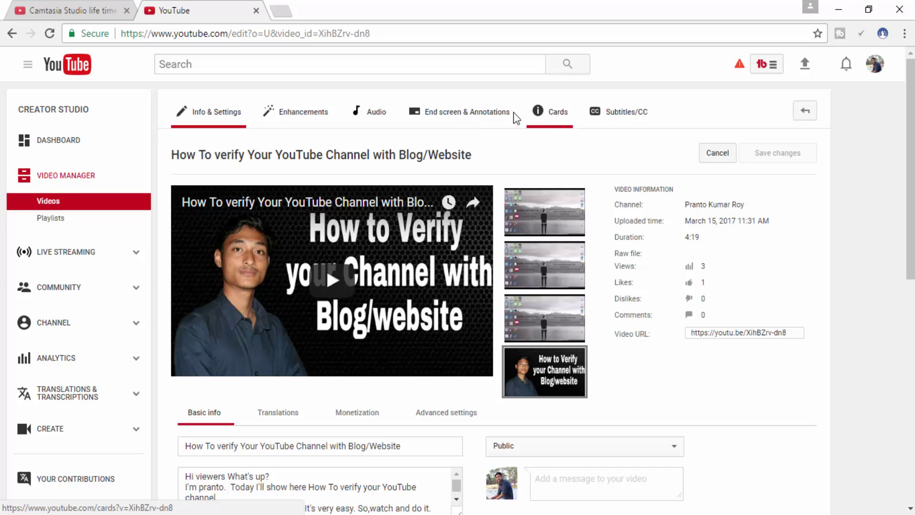
{"action": "left_click", "coordinate": [464, 120]}
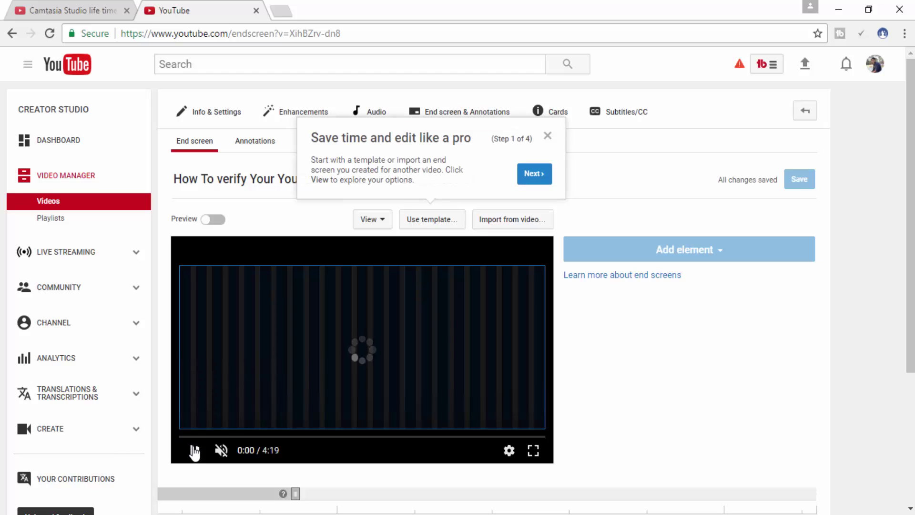
{"action": "left_click", "coordinate": [194, 450]}
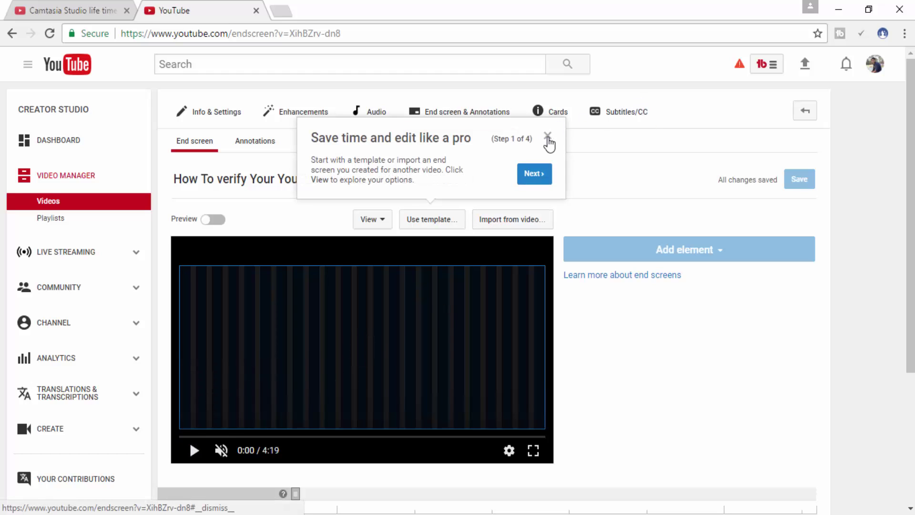
{"action": "left_click", "coordinate": [548, 140]}
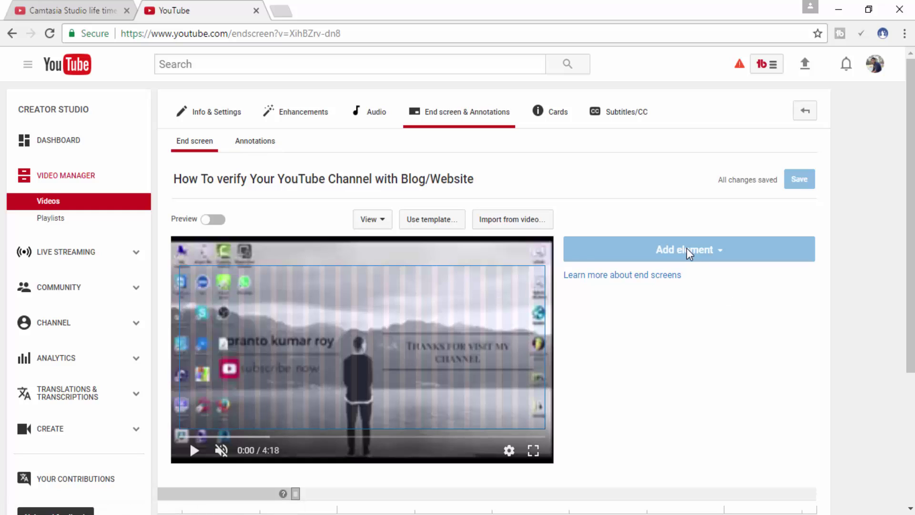
Step: Add a Subscribe element to the end screen and place it in the lower-right corner of the video frame
{"action": "scroll", "coordinate": [817, 408], "scroll_direction": "down", "scroll_amount": 5}
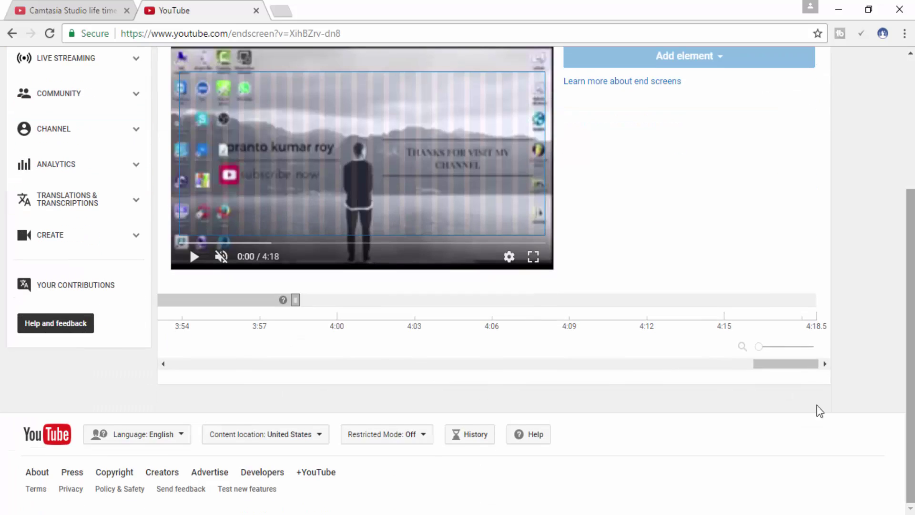
{"action": "scroll", "coordinate": [698, 240], "scroll_direction": "up", "scroll_amount": 5}
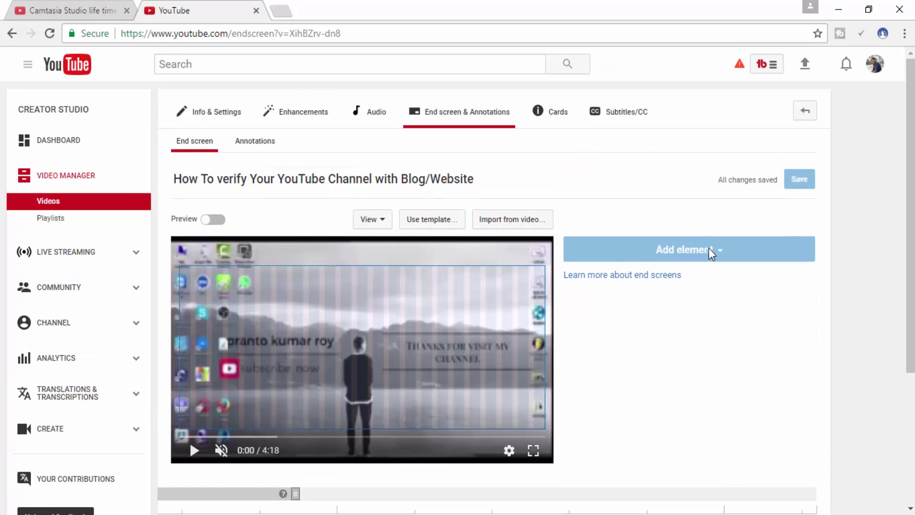
{"action": "left_click", "coordinate": [194, 451]}
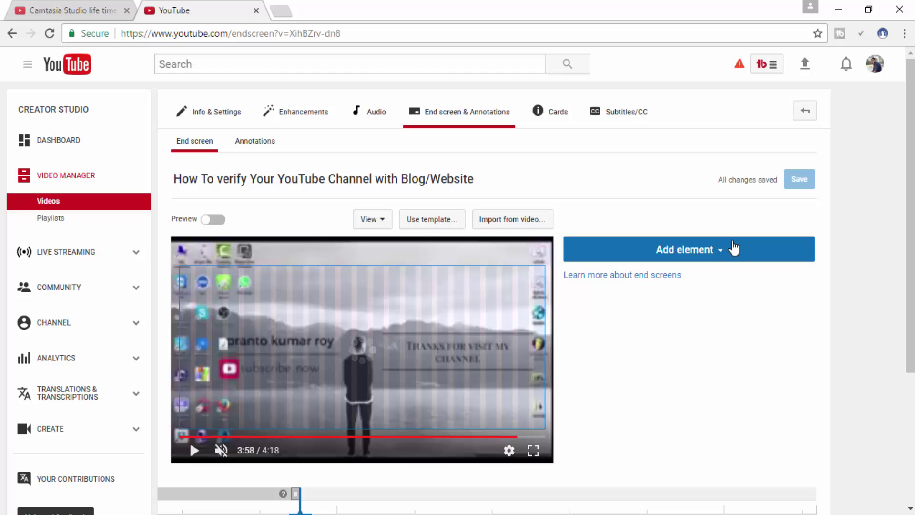
{"action": "left_click", "coordinate": [725, 251]}
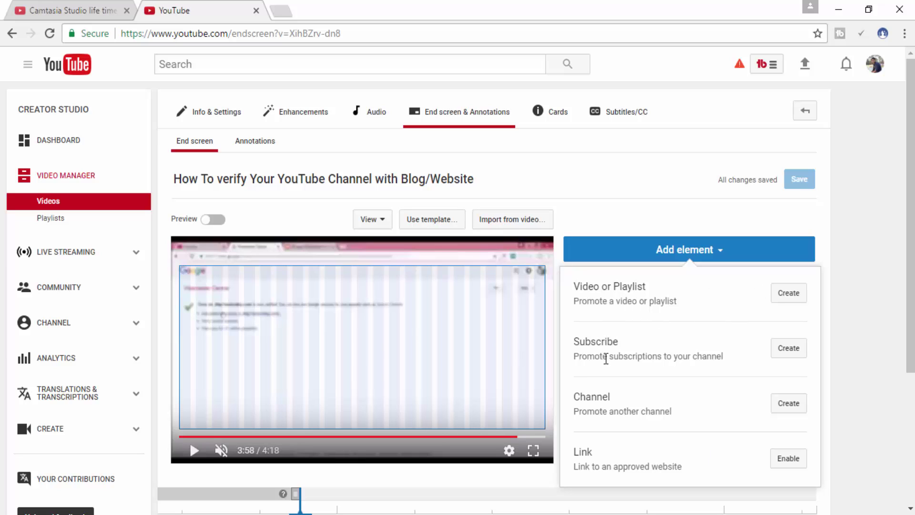
{"action": "left_click", "coordinate": [789, 349]}
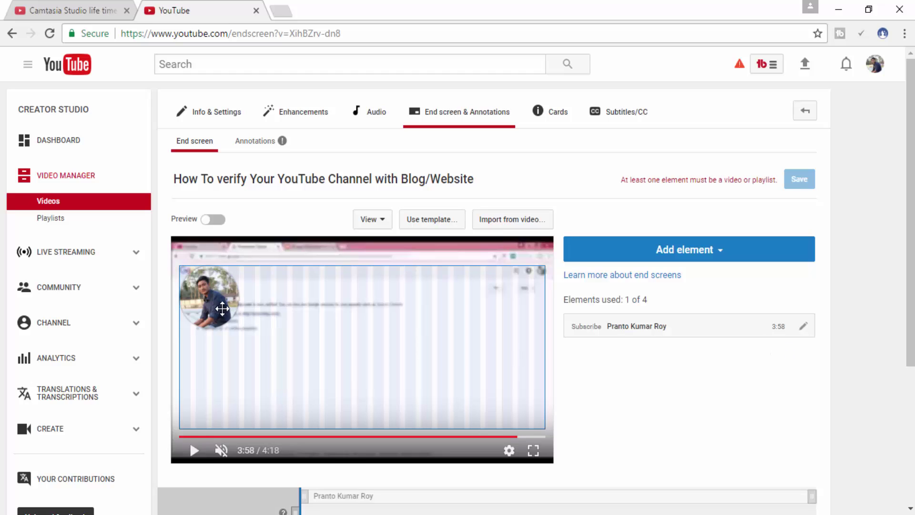
{"action": "left_click_drag", "start_coordinate": [222, 309], "coordinate": [521, 402]}
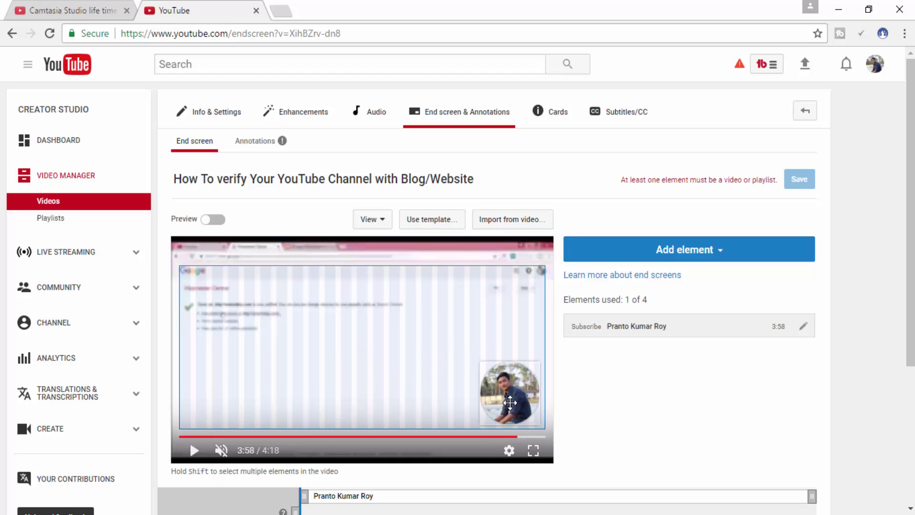
Step: Add the uploaded video "How to create Youtube Channel Art on Android" as an element and place it at the frame's upper right
{"action": "left_click", "coordinate": [691, 252]}
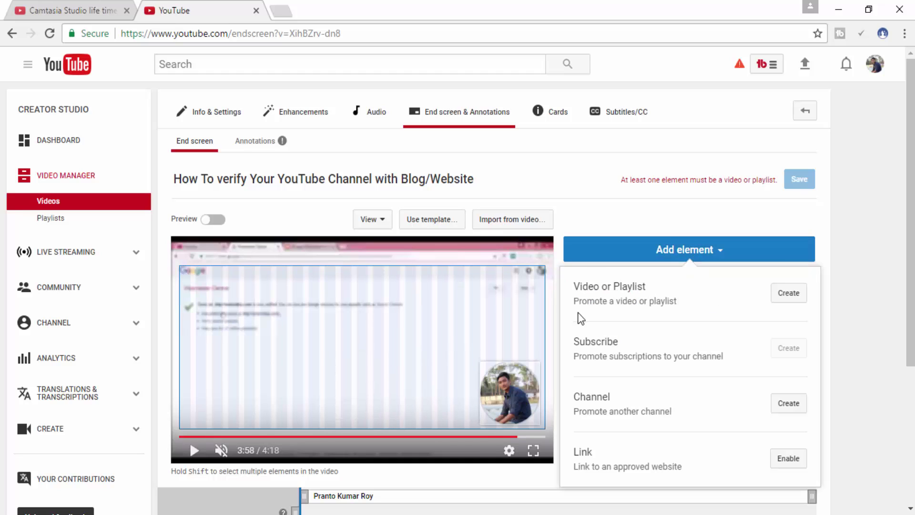
{"action": "left_click", "coordinate": [789, 297]}
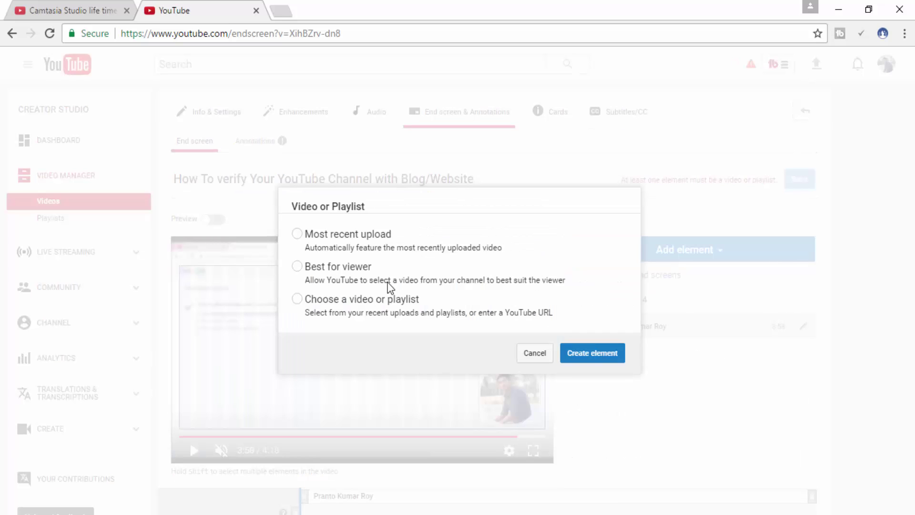
{"action": "left_click", "coordinate": [332, 301]}
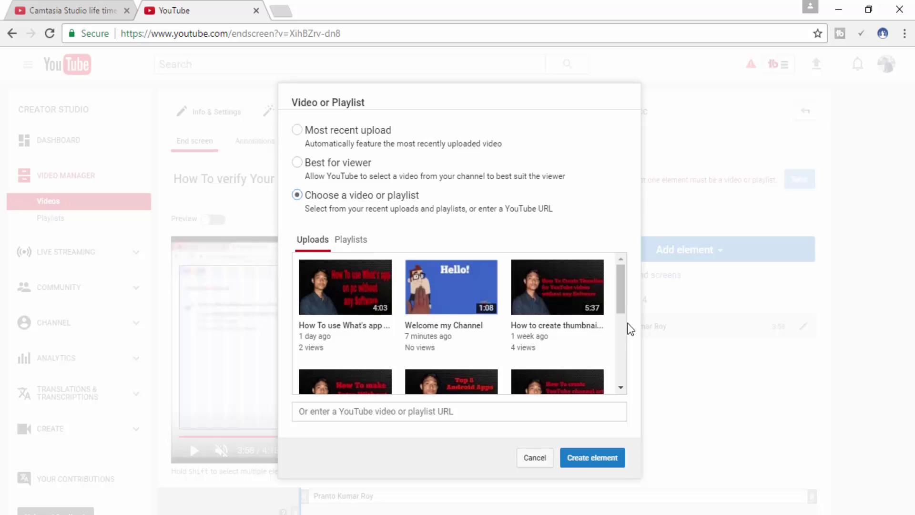
{"action": "left_click", "coordinate": [622, 342]}
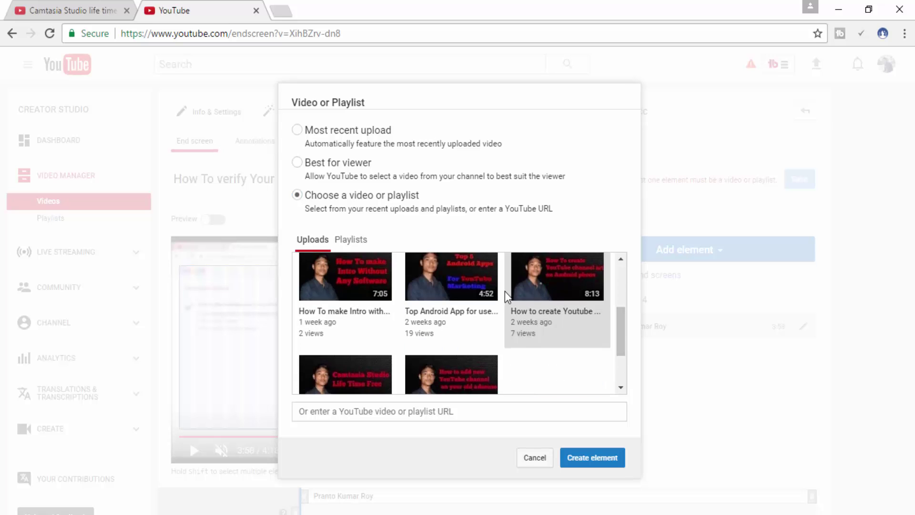
{"action": "left_click", "coordinate": [523, 295]}
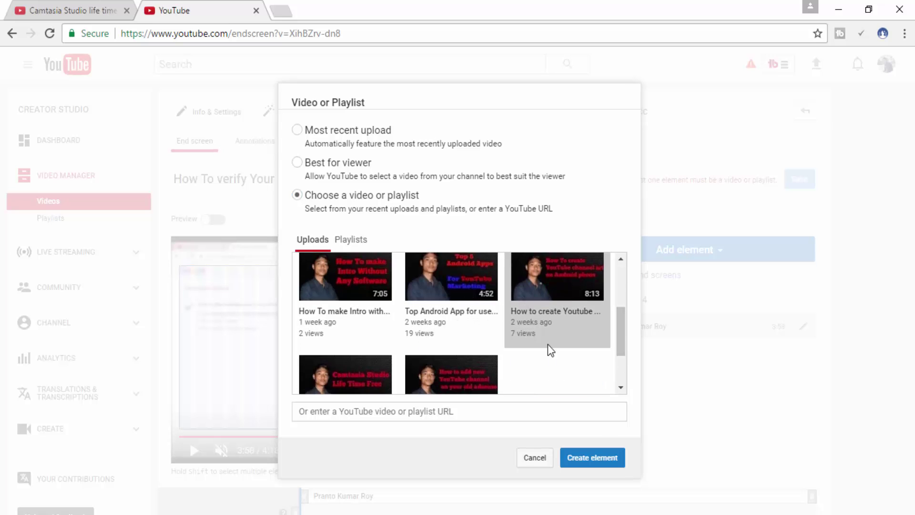
{"action": "left_click", "coordinate": [592, 457]}
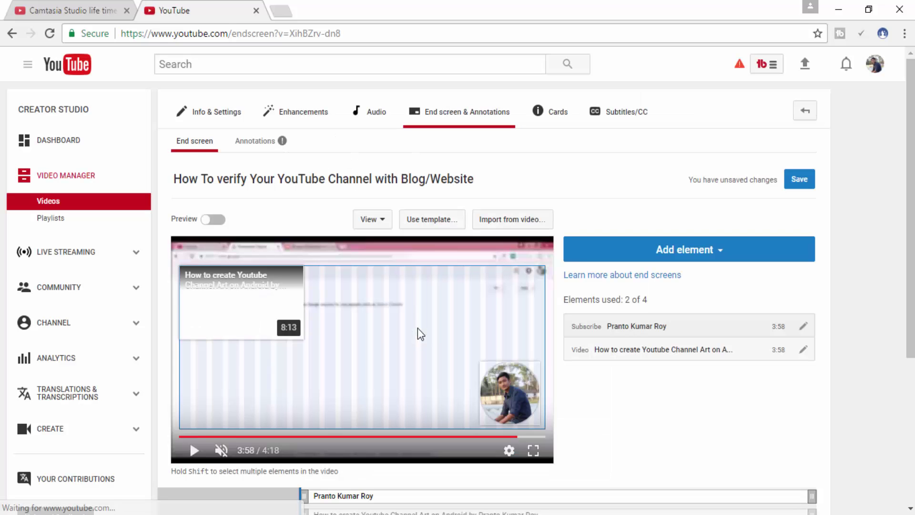
{"action": "left_click_drag", "start_coordinate": [245, 296], "coordinate": [453, 295]}
{"action": "left_click_drag", "start_coordinate": [467, 290], "coordinate": [475, 289]}
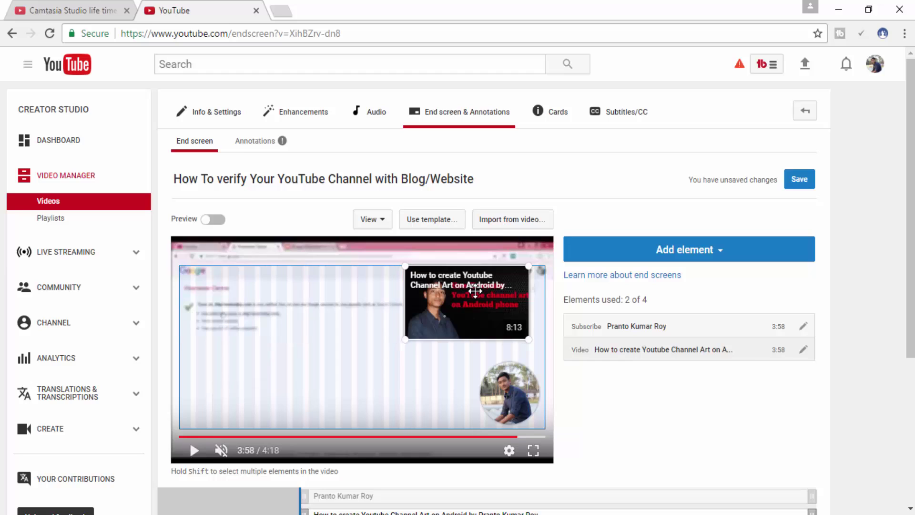
Step: Add the "Tips and Tricks" playlist as an end screen element
{"action": "left_click", "coordinate": [719, 251]}
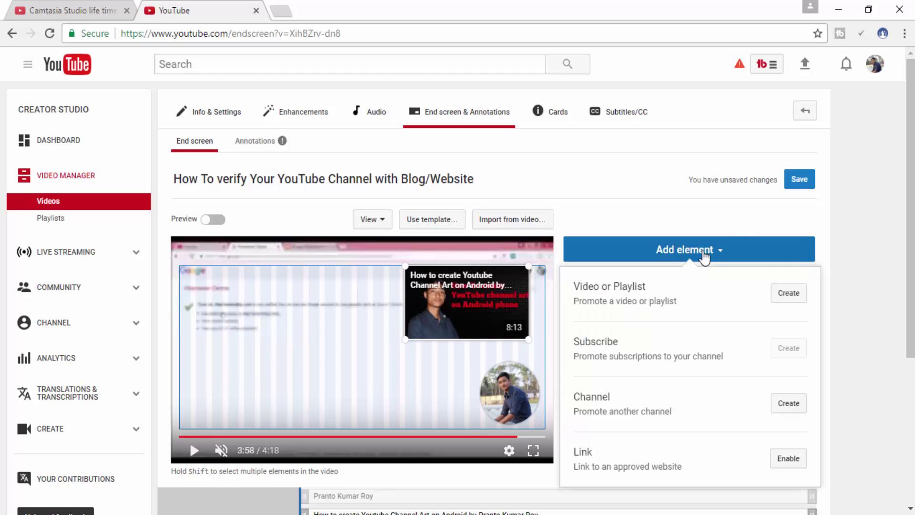
{"action": "left_click", "coordinate": [795, 297]}
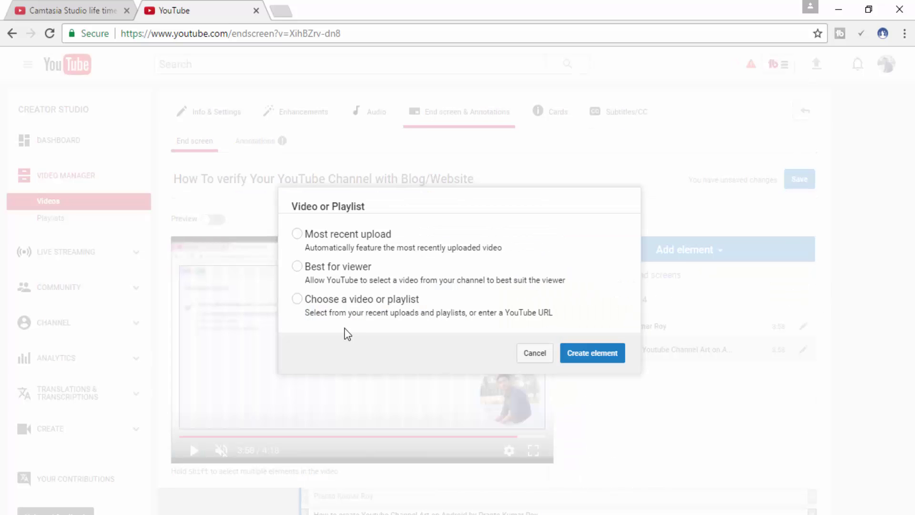
{"action": "left_click", "coordinate": [314, 313]}
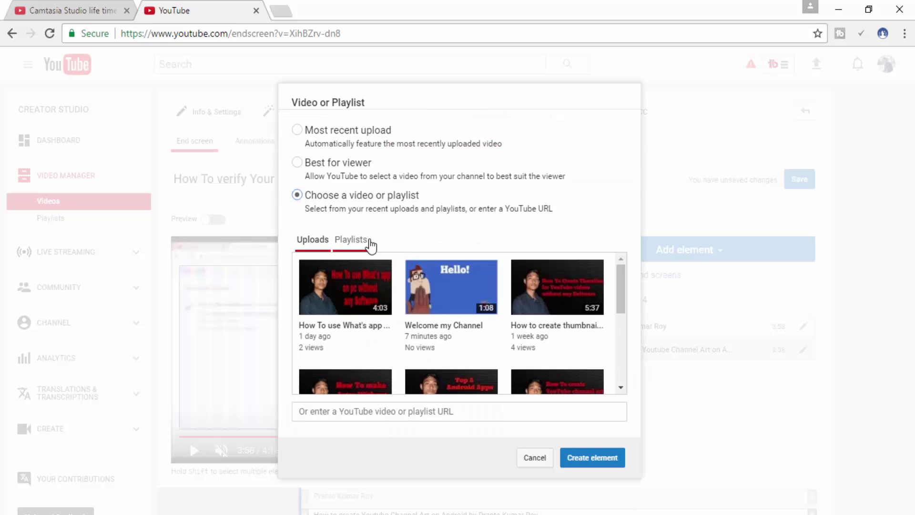
{"action": "left_click", "coordinate": [347, 241]}
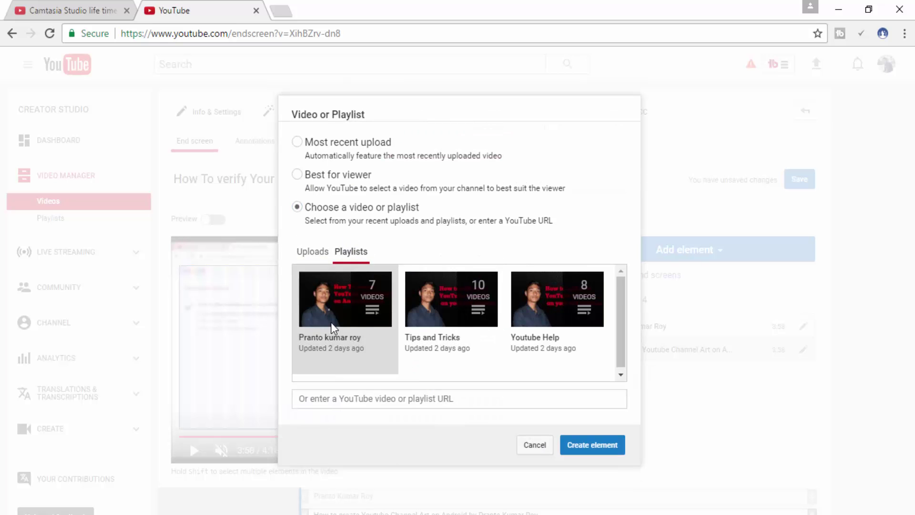
{"action": "left_click", "coordinate": [462, 304]}
{"action": "left_click", "coordinate": [592, 445]}
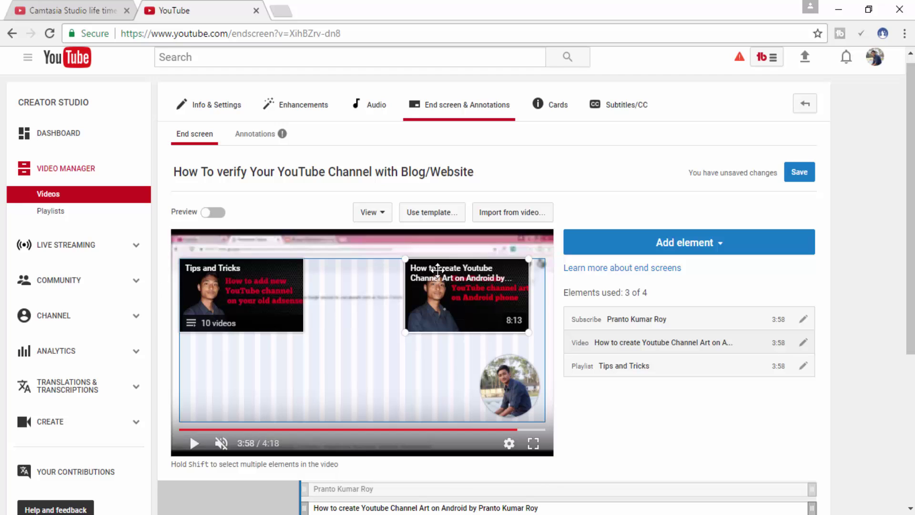
Step: Start a Channel end screen element and copy the bookmarked "Mental Movies - YouTube" address from a new browser tab
{"action": "left_click", "coordinate": [710, 253]}
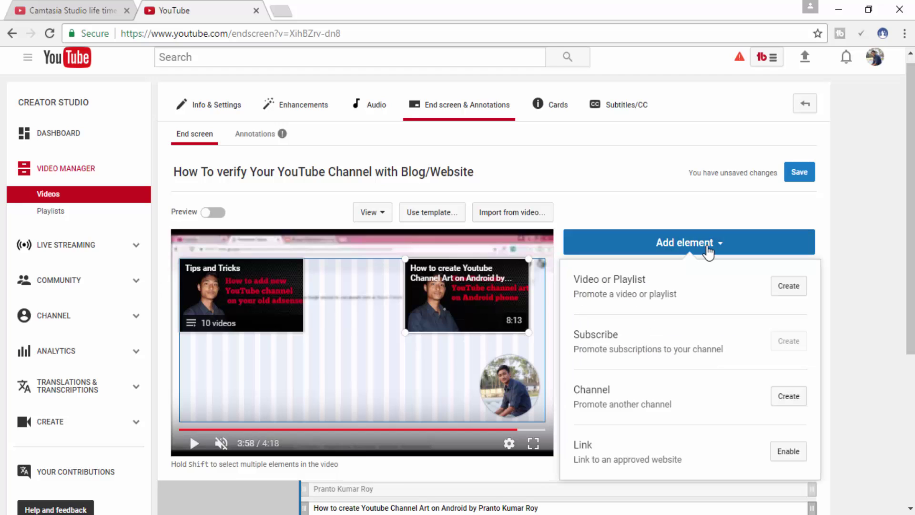
{"action": "left_click", "coordinate": [789, 397]}
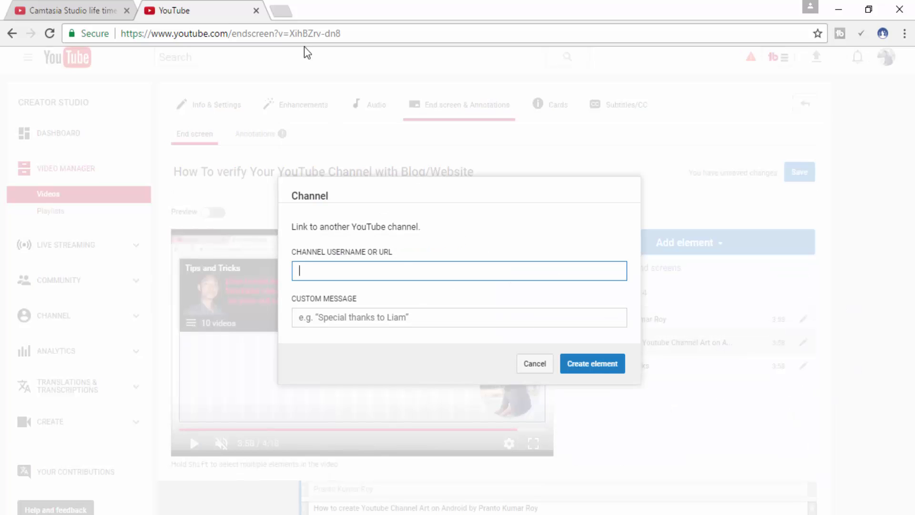
{"action": "left_click", "coordinate": [281, 11]}
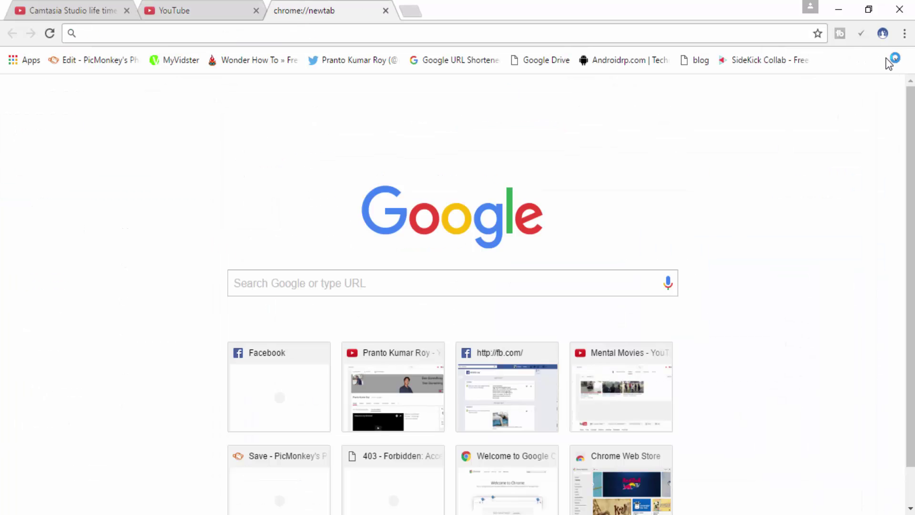
{"action": "left_click", "coordinate": [896, 61]}
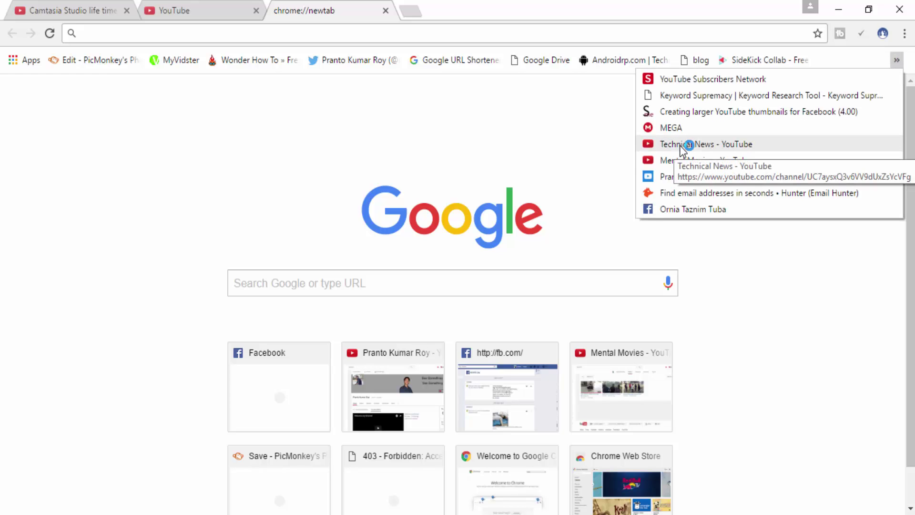
{"action": "right_click", "coordinate": [687, 160]}
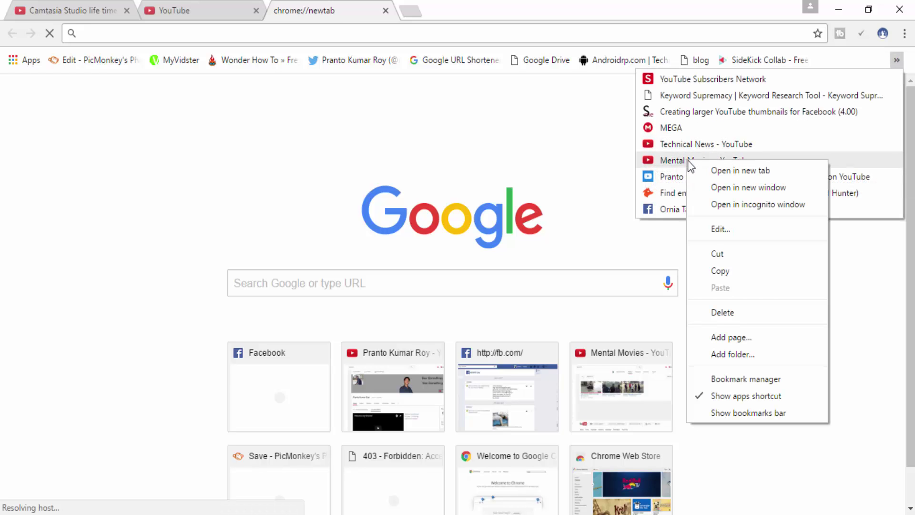
{"action": "left_click", "coordinate": [730, 271]}
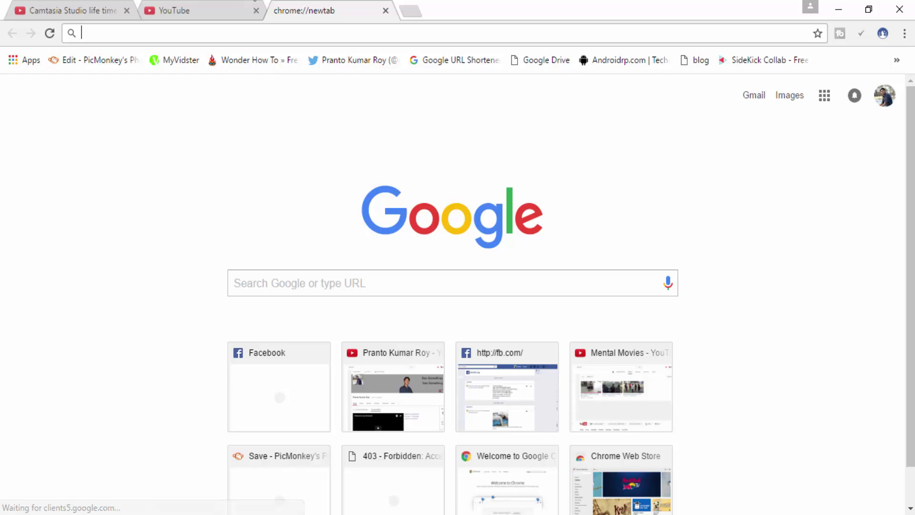
Step: Paste the copied Mental Movies address as the element's channel URL and remove the trailing "/videos"
{"action": "left_click", "coordinate": [201, 6]}
{"action": "left_click", "coordinate": [372, 269]}
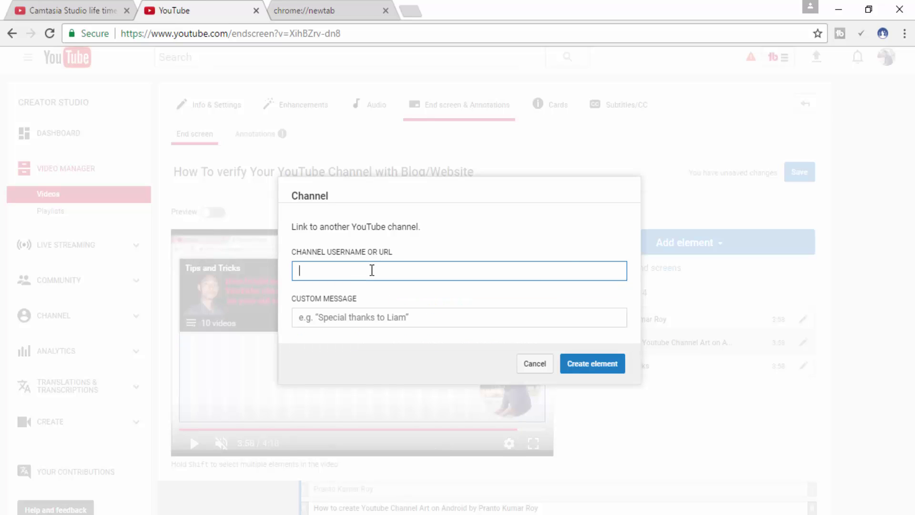
{"action": "key", "text": "ctrl+v"}
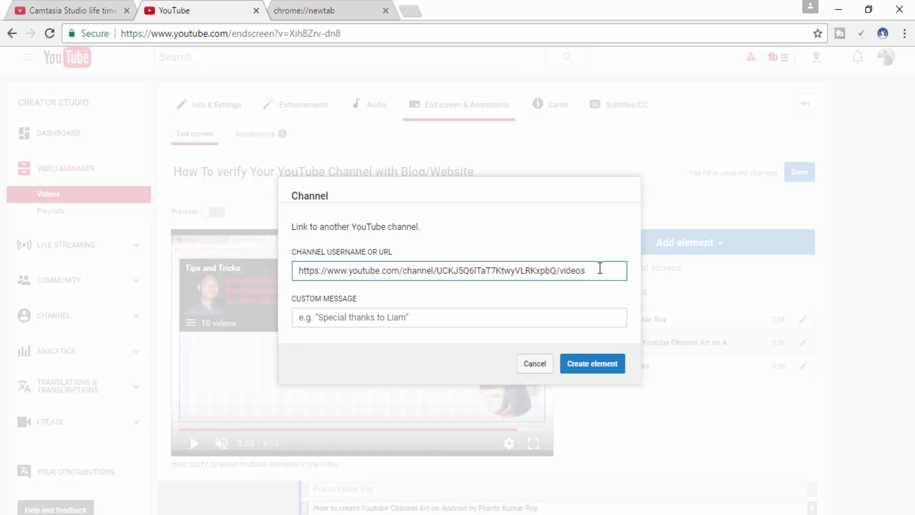
{"action": "key", "text": "BackSpace"}
{"action": "key", "text": "BackSpace"}
{"action": "key", "text": "BackSpace"}
{"action": "key", "text": "BackSpace"}
{"action": "key", "text": "BackSpace"}
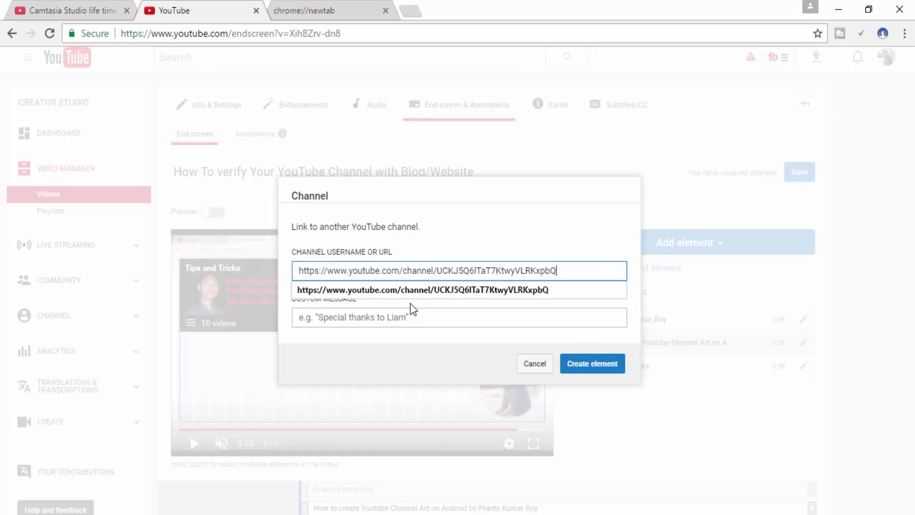
Step: Set the custom message to "Subscribe this channel" and create the channel element
{"action": "left_click", "coordinate": [402, 311]}
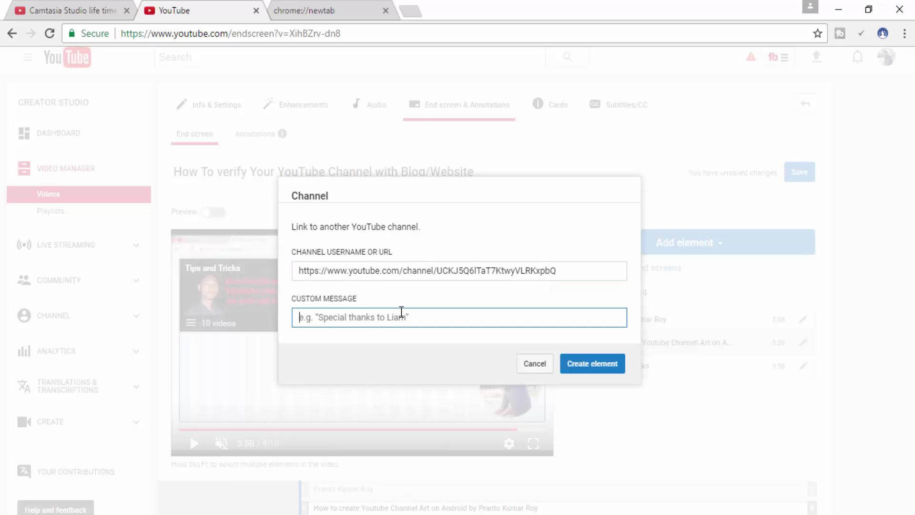
{"action": "type", "text": "s"}
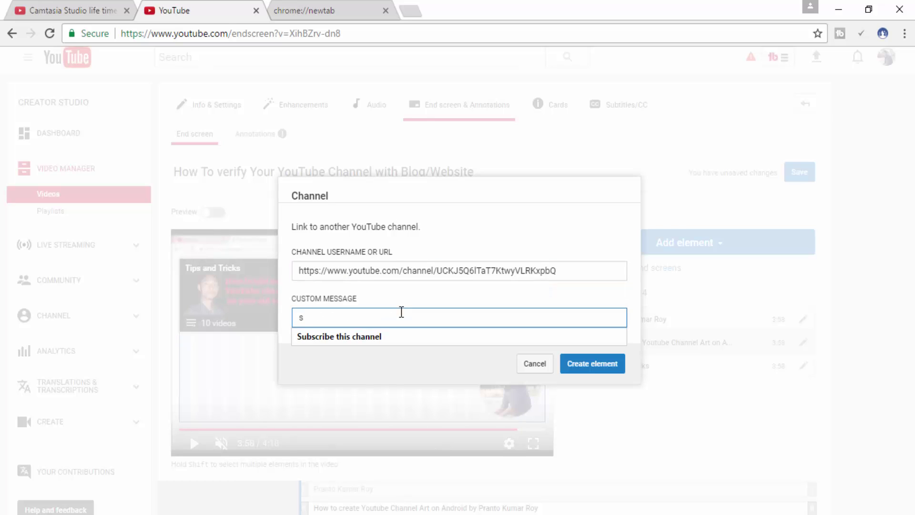
{"action": "key", "text": "Down"}
{"action": "key", "text": "Return"}
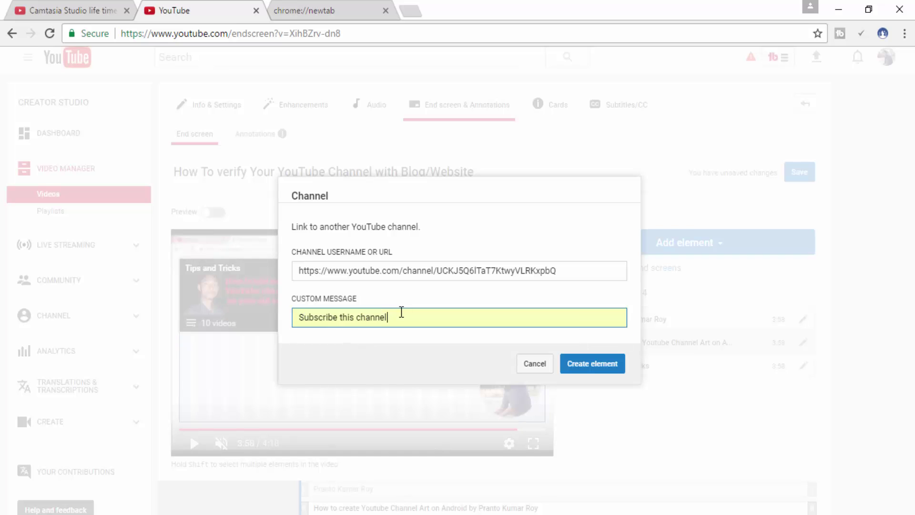
{"action": "left_click", "coordinate": [603, 365]}
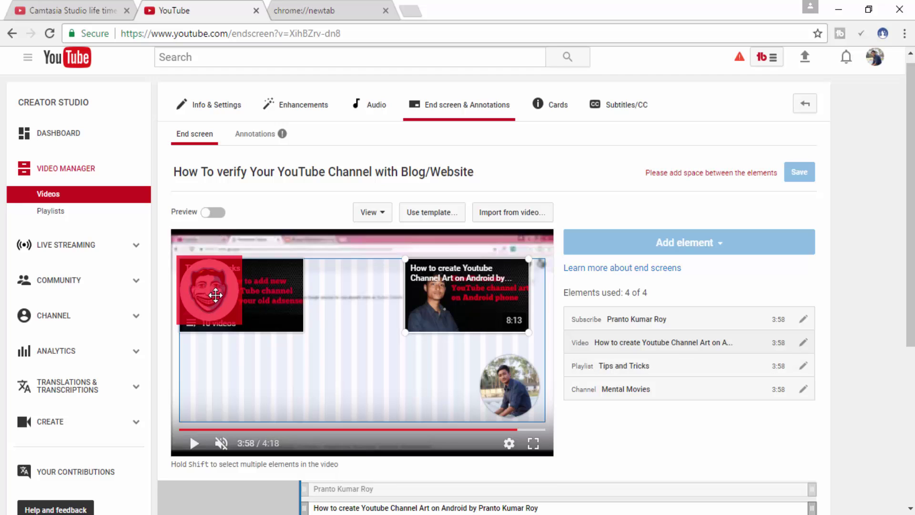
Step: Place the Mental Movies element in the lower-left corner of the video frame, below the playlist, and save the end screen
{"action": "left_click_drag", "start_coordinate": [215, 296], "coordinate": [210, 371]}
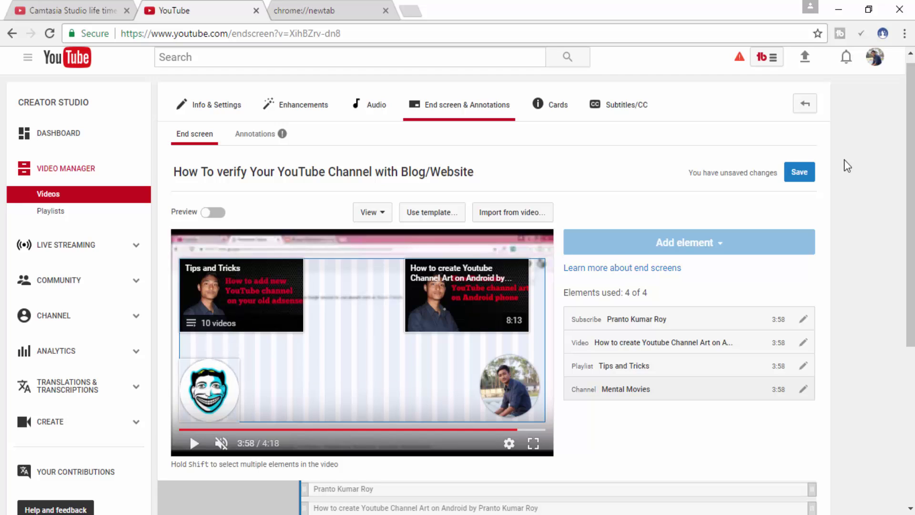
{"action": "left_click", "coordinate": [798, 176]}
{"action": "scroll", "coordinate": [799, 180], "scroll_direction": "down", "scroll_amount": 5}
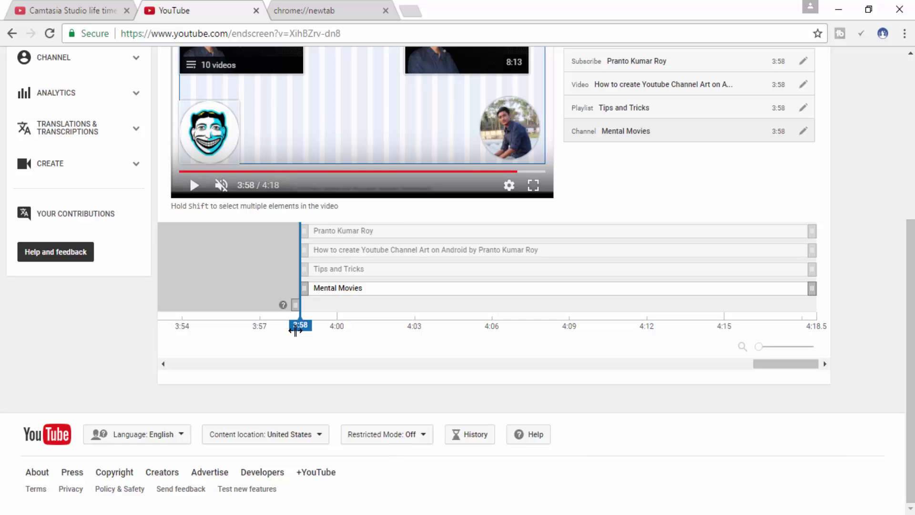
{"action": "scroll", "coordinate": [353, 210], "scroll_direction": "up", "scroll_amount": 6}
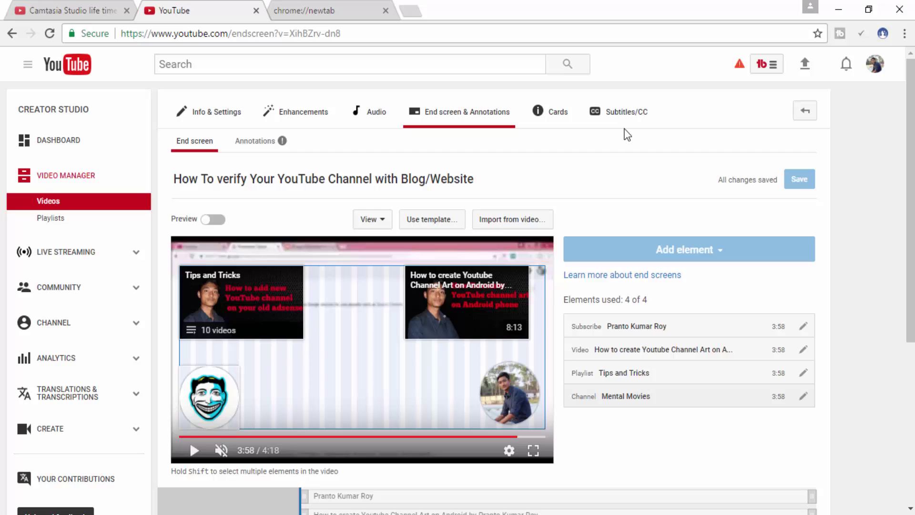
{"action": "left_click", "coordinate": [386, 10]}
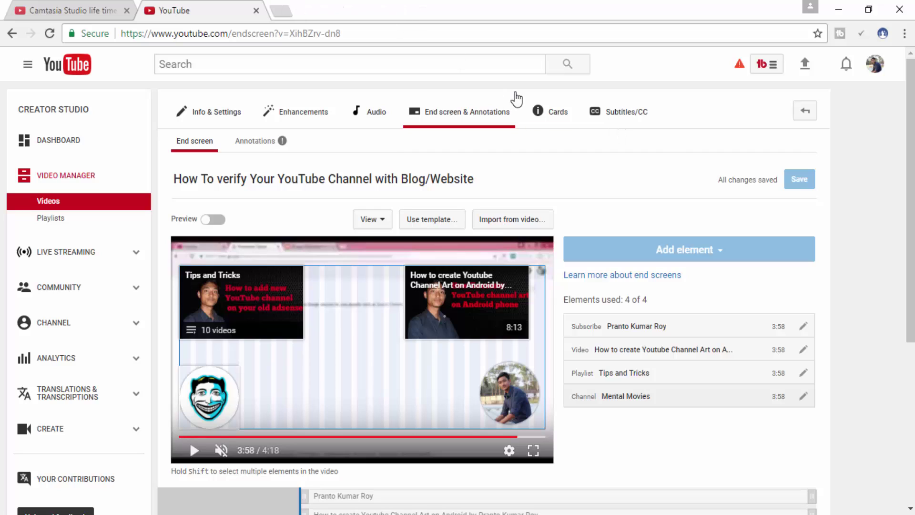
Step: Open the video's cards editor and add the "Youtube Help" playlist as a card
{"action": "left_click", "coordinate": [546, 117]}
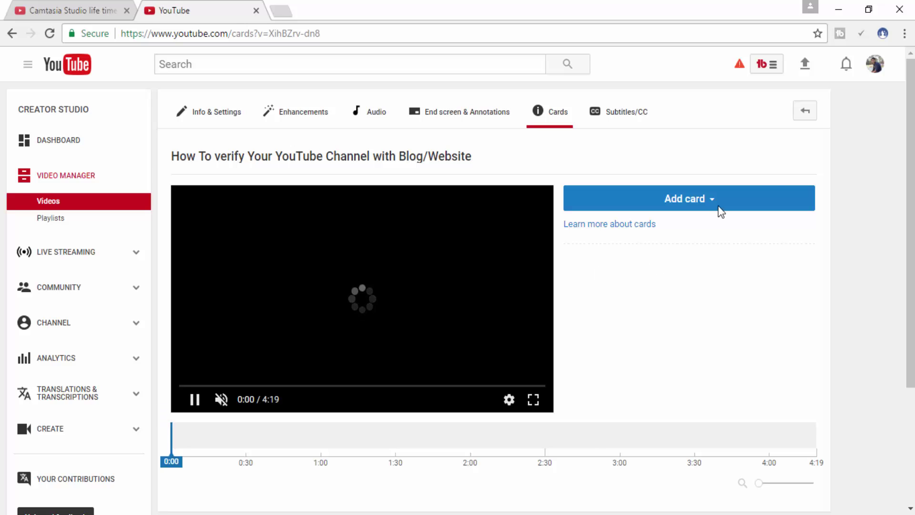
{"action": "left_click", "coordinate": [694, 202]}
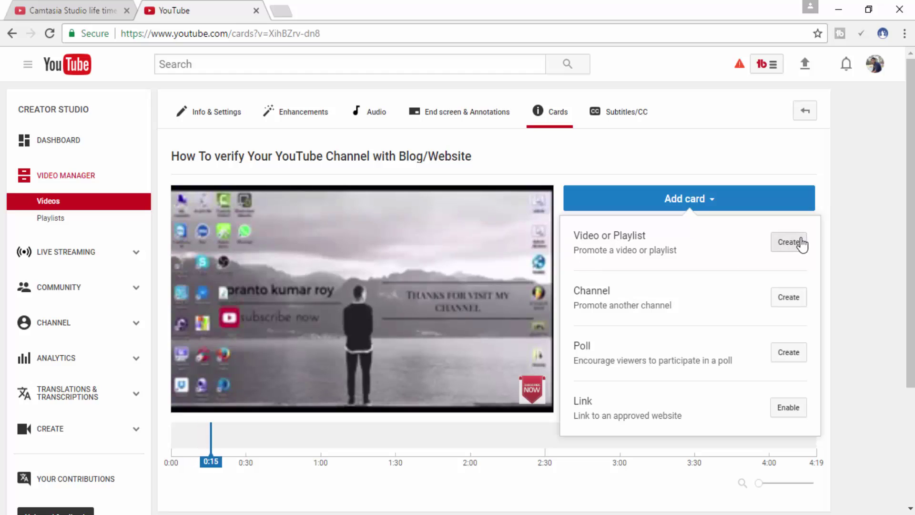
{"action": "left_click", "coordinate": [802, 244]}
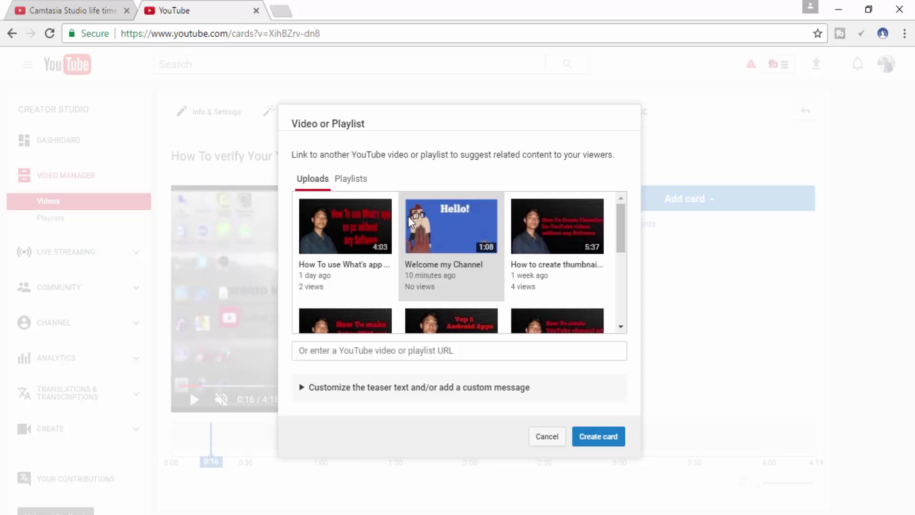
{"action": "left_click", "coordinate": [351, 183]}
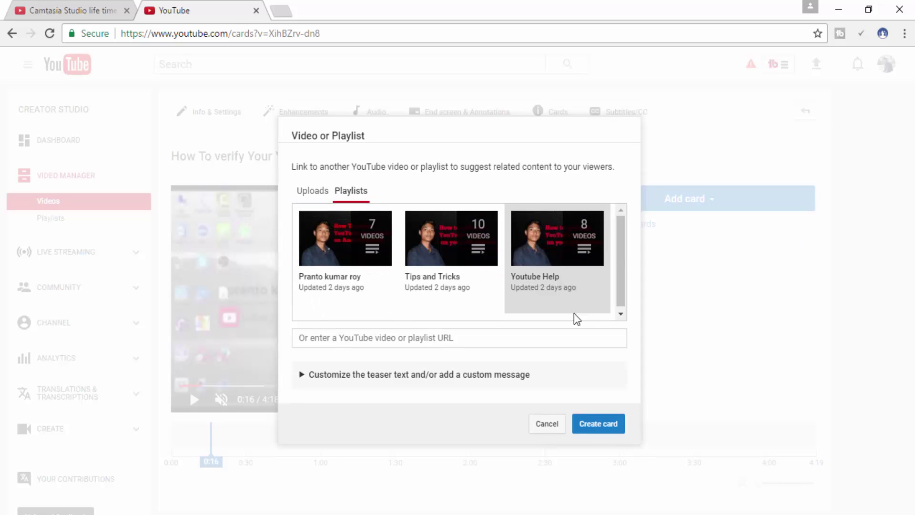
{"action": "left_click", "coordinate": [553, 261]}
{"action": "left_click", "coordinate": [599, 425]}
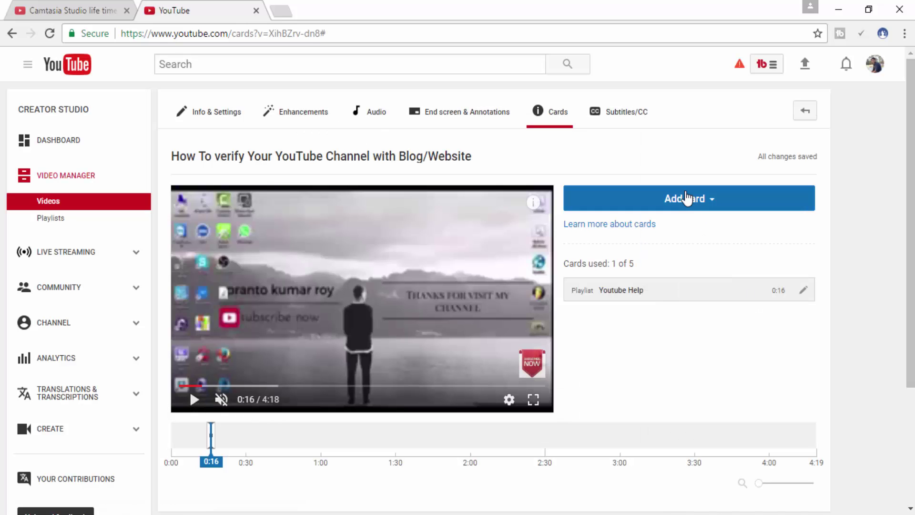
Step: Add the uploaded video "How To use What's app on pc" as a second card
{"action": "left_click", "coordinate": [690, 198]}
{"action": "left_click", "coordinate": [790, 241]}
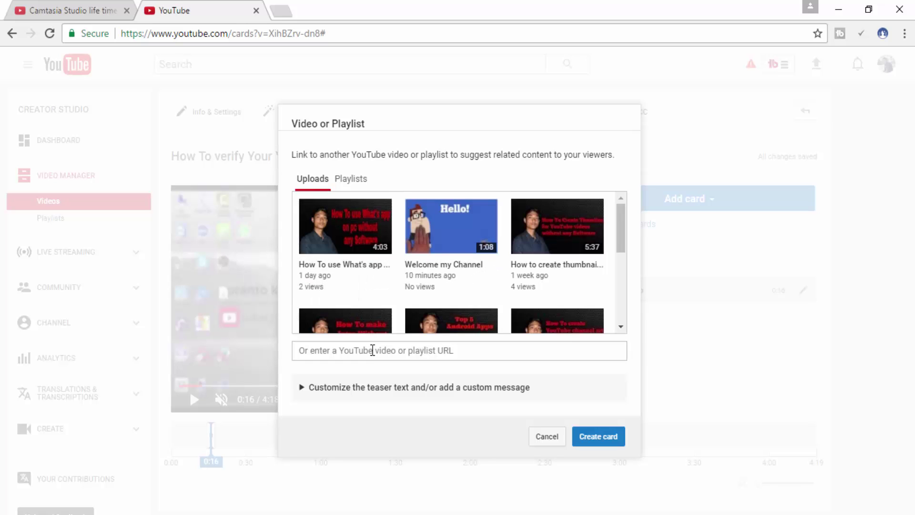
{"action": "left_click", "coordinate": [319, 229]}
{"action": "left_click", "coordinate": [612, 447]}
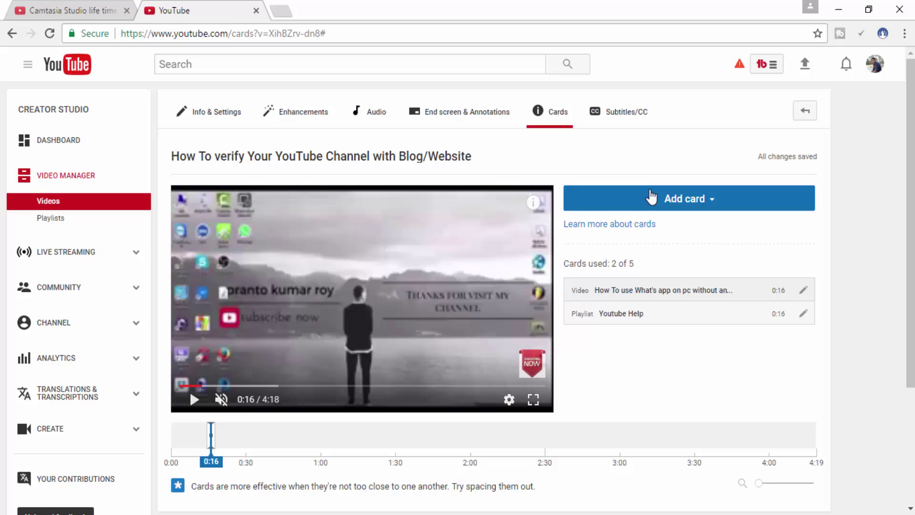
Step: Start a Channel card and enter the copied Mental Movies channel URL without the trailing "/videos"
{"action": "left_click", "coordinate": [651, 197]}
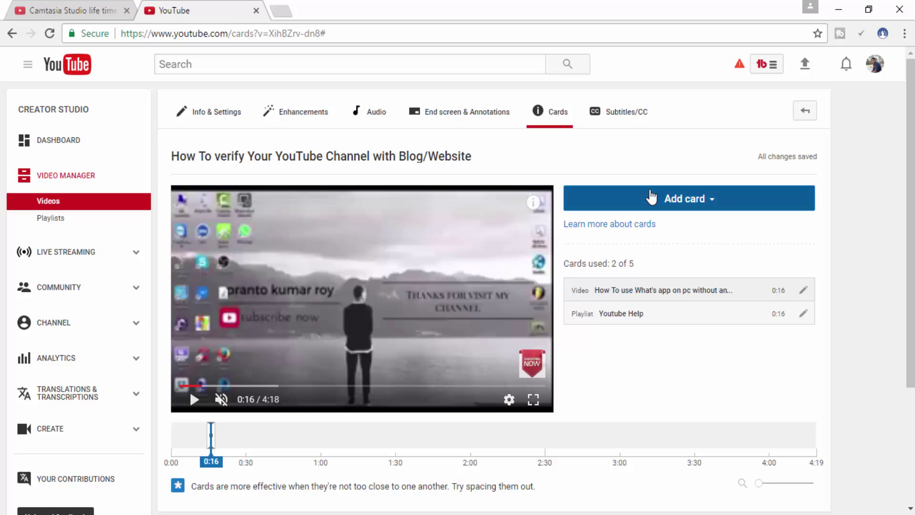
{"action": "left_click", "coordinate": [787, 301]}
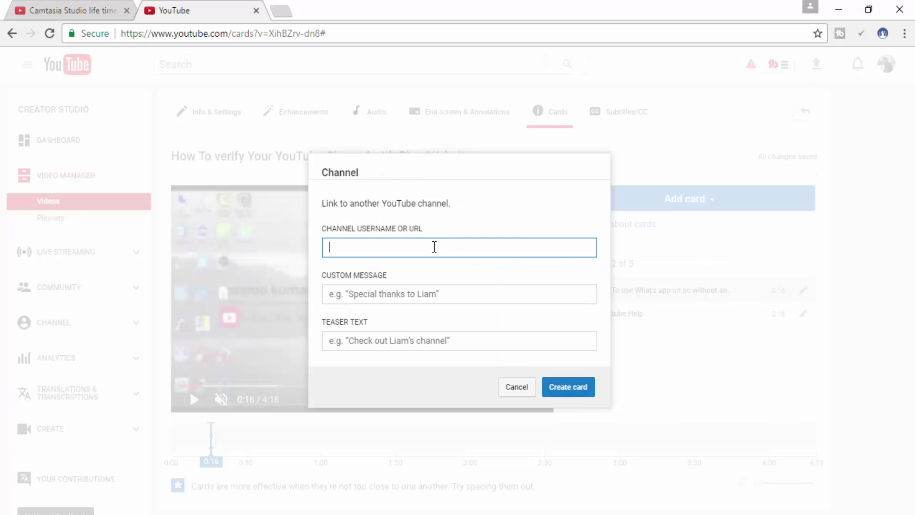
{"action": "type", "text": "https://www.youtube.com/channel/UCKJ5Q6lTaT7KtwyVLRKxpbQ/videos"}
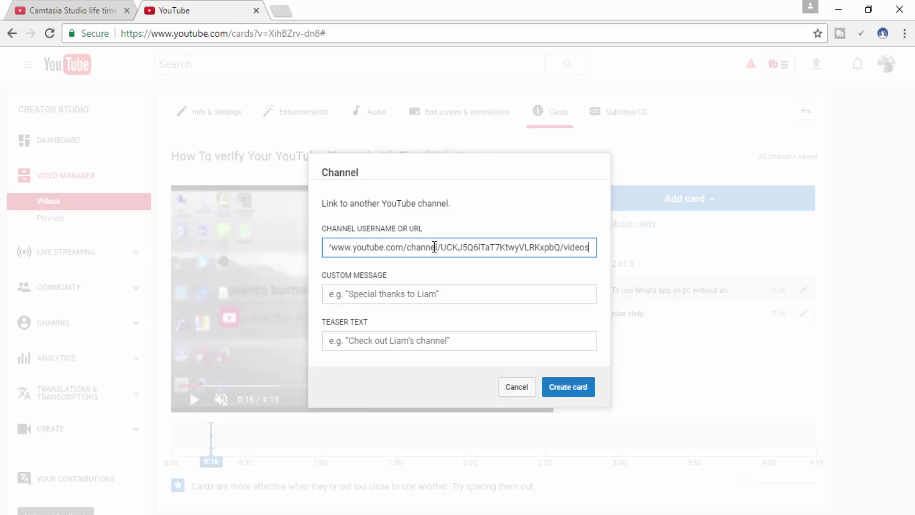
{"action": "key", "text": "BackSpace"}
{"action": "key", "text": "BackSpace"}
{"action": "key", "text": "BackSpace"}
{"action": "key", "text": "BackSpace"}
{"action": "key", "text": "BackSpace"}
{"action": "key", "text": "BackSpace"}
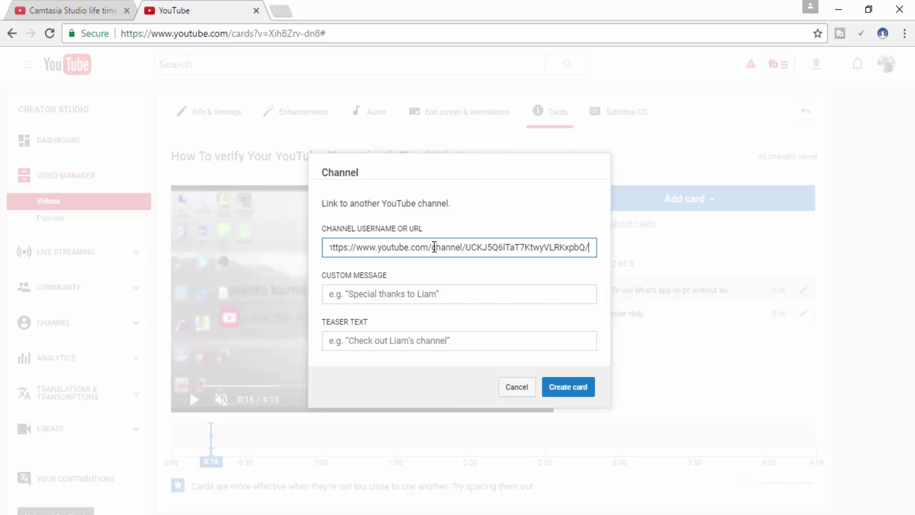
{"action": "key", "text": "BackSpace"}
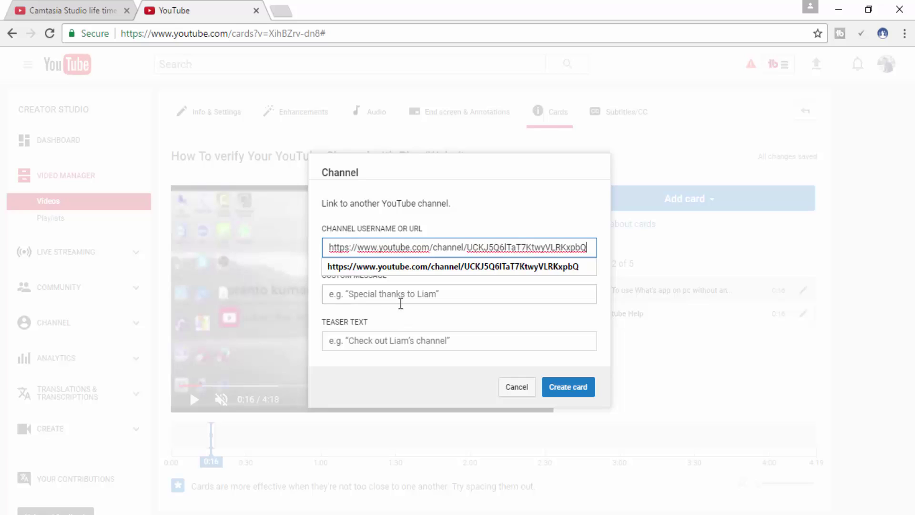
Step: Set the channel card's custom message to "Subscribe Now"
{"action": "left_click", "coordinate": [404, 298]}
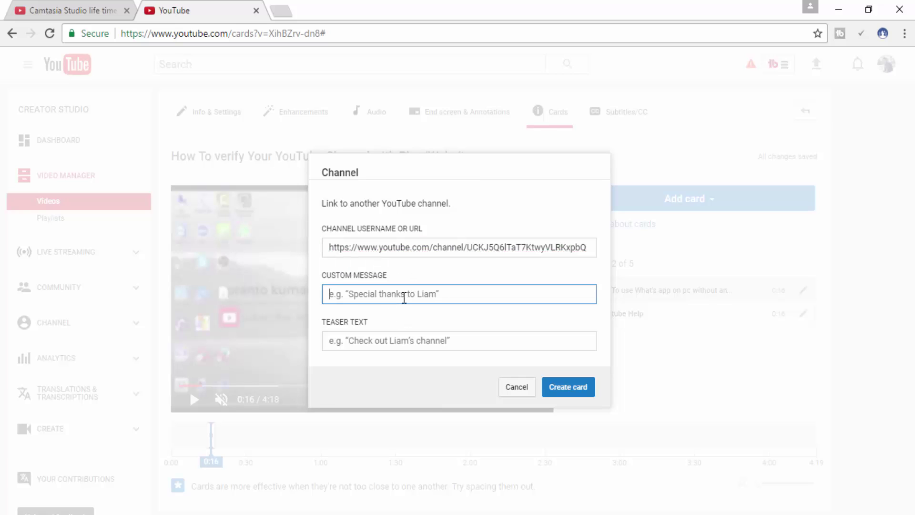
{"action": "type", "text": "s"}
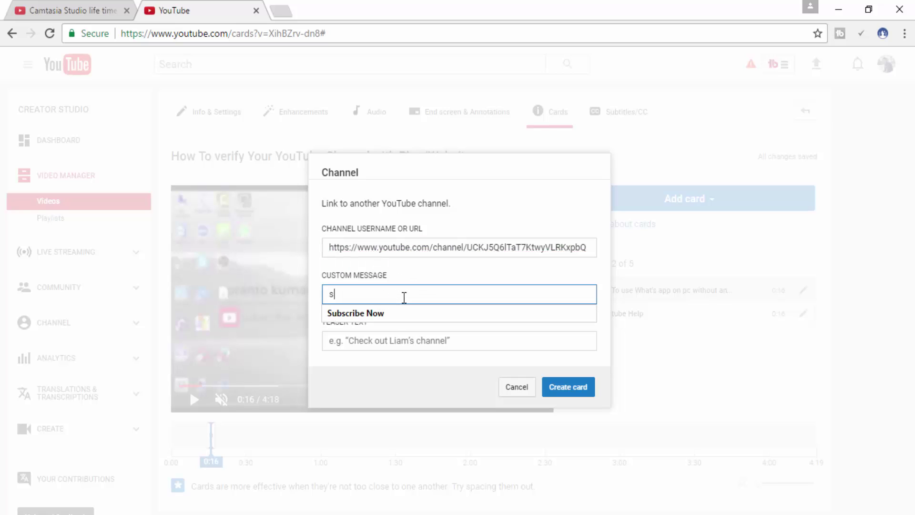
{"action": "key", "text": "Down"}
{"action": "key", "text": "Return"}
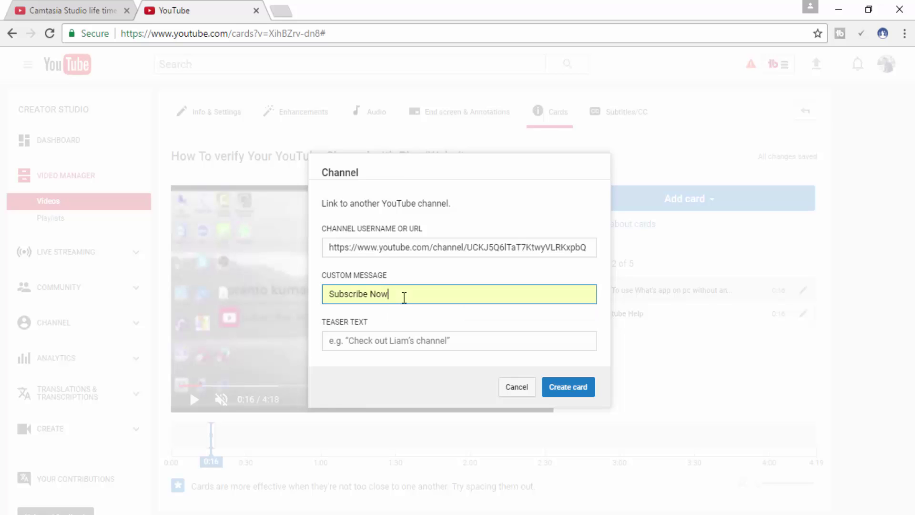
Step: Enter "v" as the teaser text for the suggestion "visit Now" and create the channel card
{"action": "left_click", "coordinate": [365, 342]}
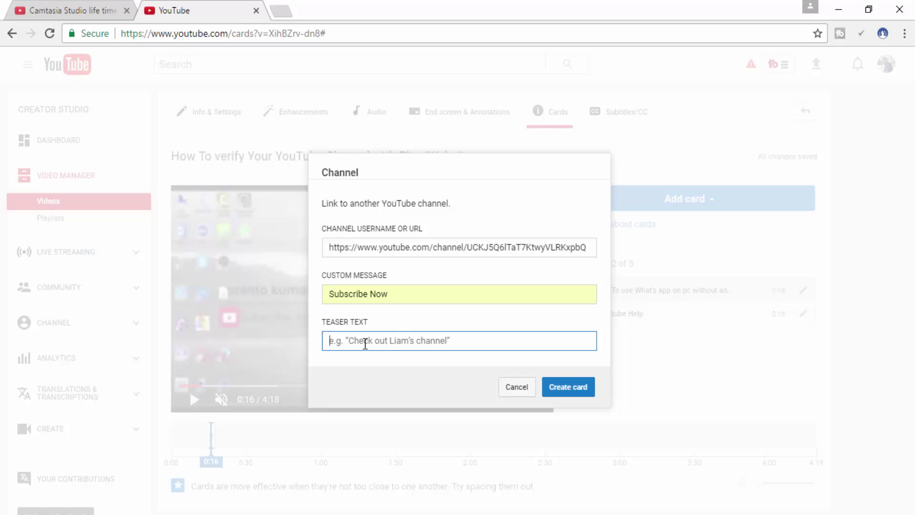
{"action": "type", "text": "c"}
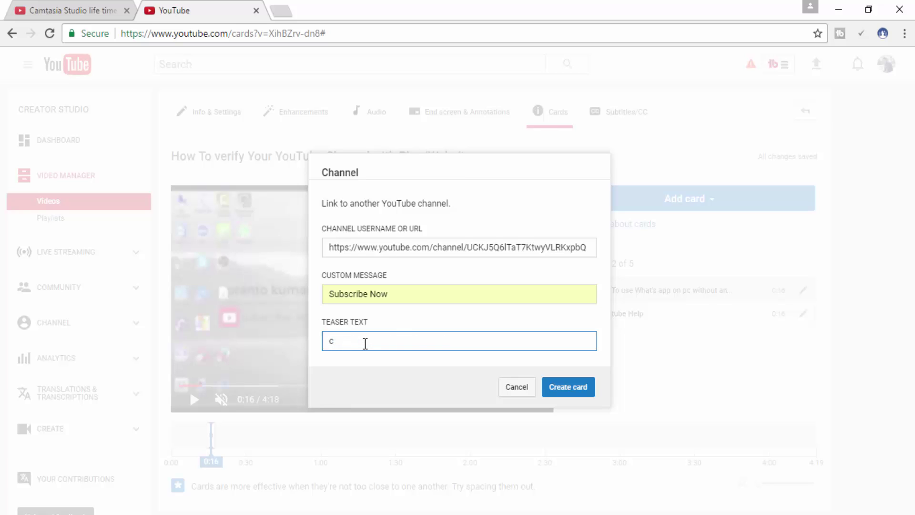
{"action": "key", "text": "BackSpace"}
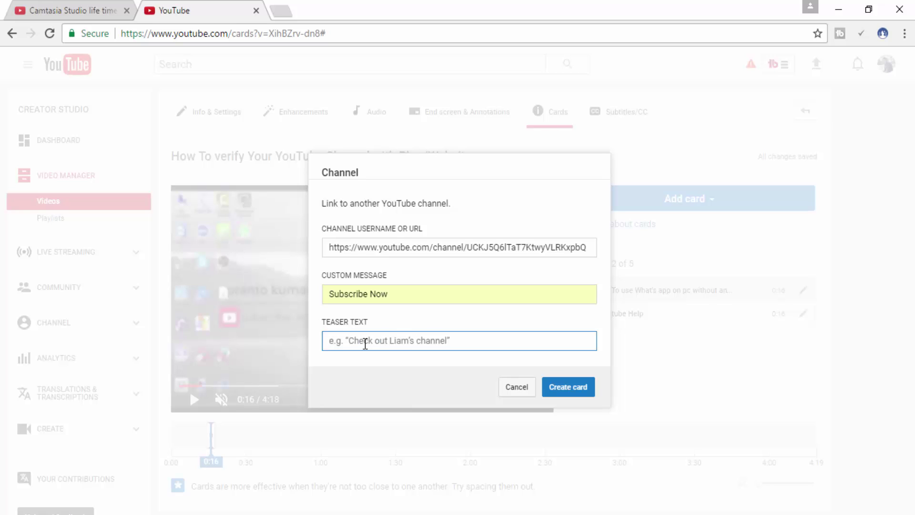
{"action": "type", "text": "p"}
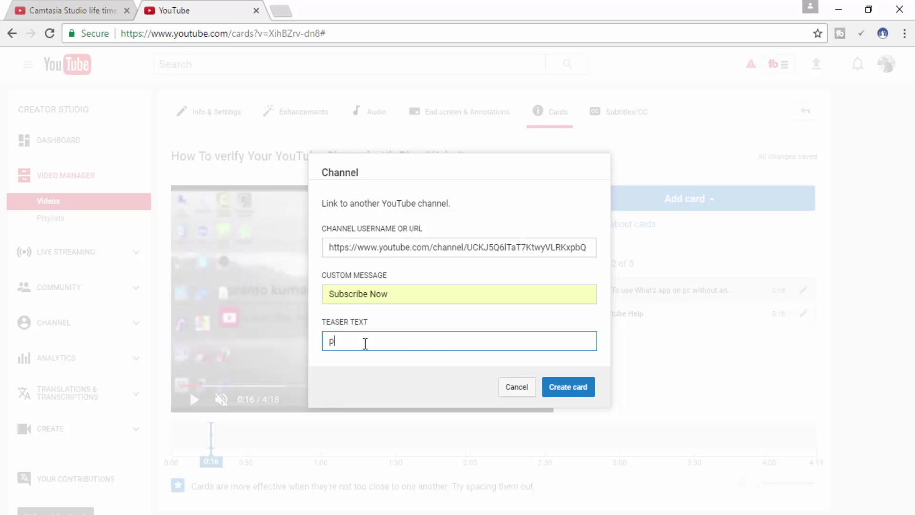
{"action": "key", "text": "BackSpace"}
{"action": "type", "text": "v"}
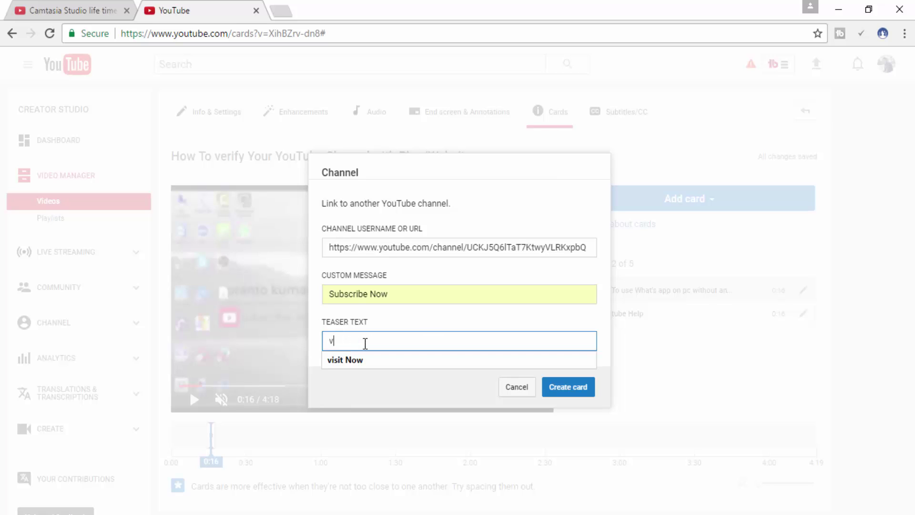
{"action": "key", "text": "Down"}
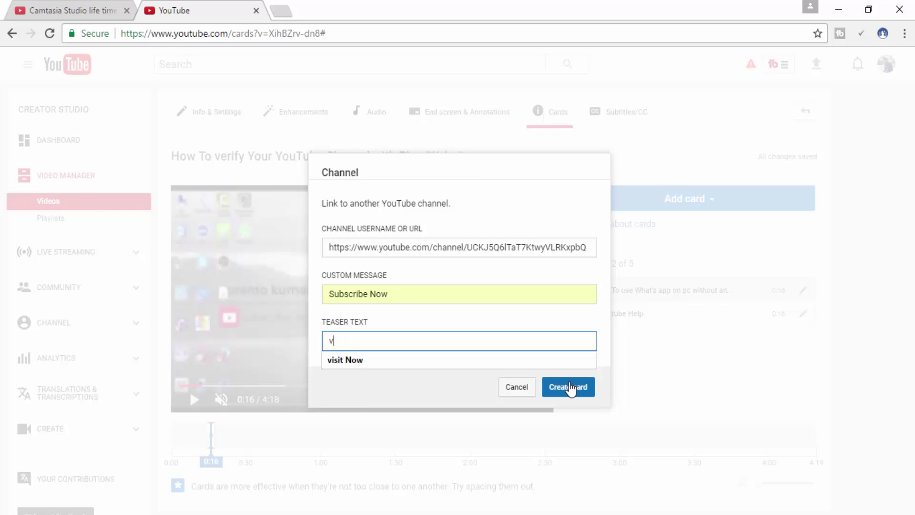
{"action": "left_click", "coordinate": [563, 388]}
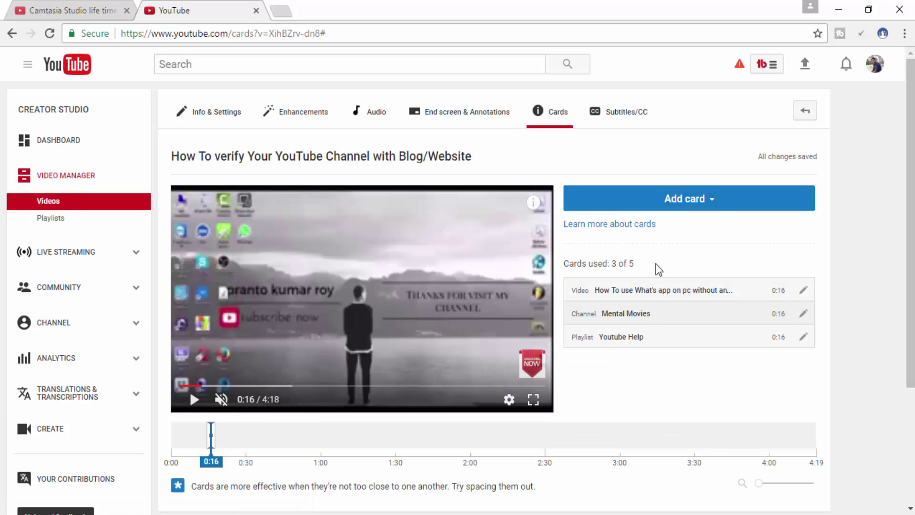
Step: Start a Poll card with the question "Are you like this video?"
{"action": "left_click", "coordinate": [704, 197]}
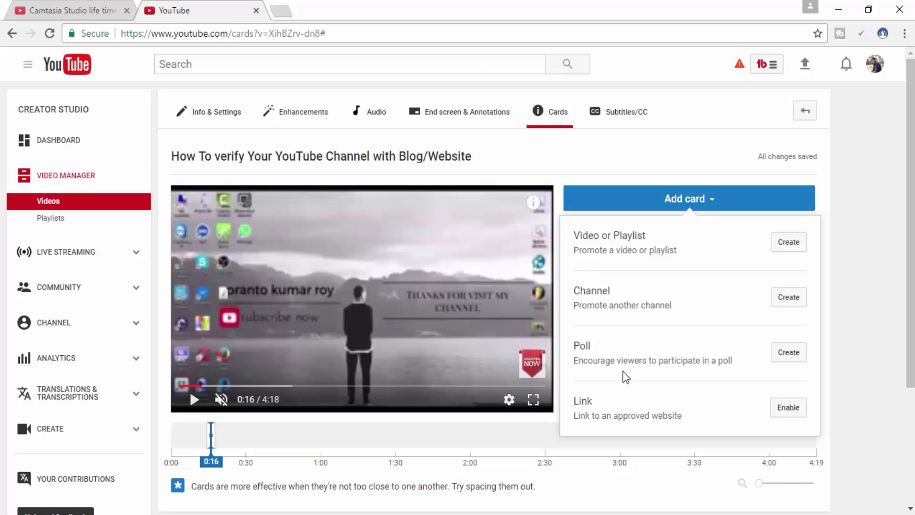
{"action": "left_click", "coordinate": [799, 355]}
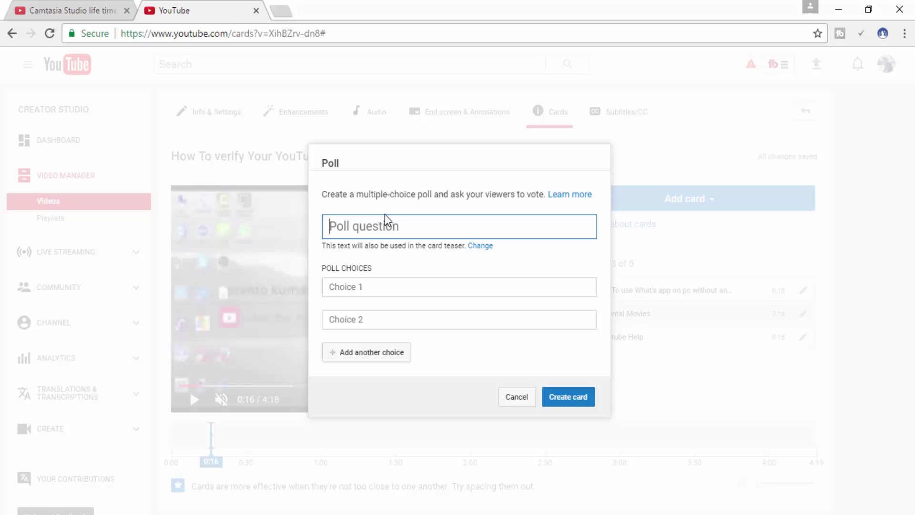
{"action": "type", "text": "A"}
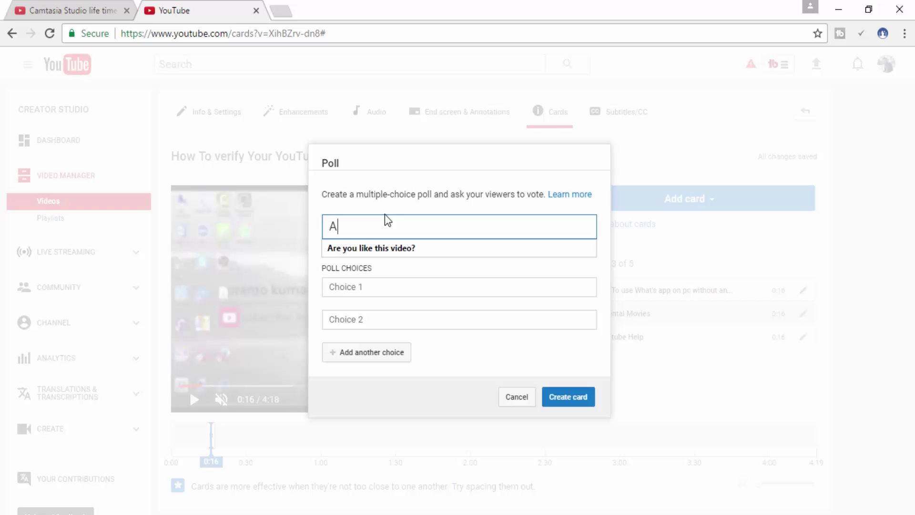
{"action": "key", "text": "Down"}
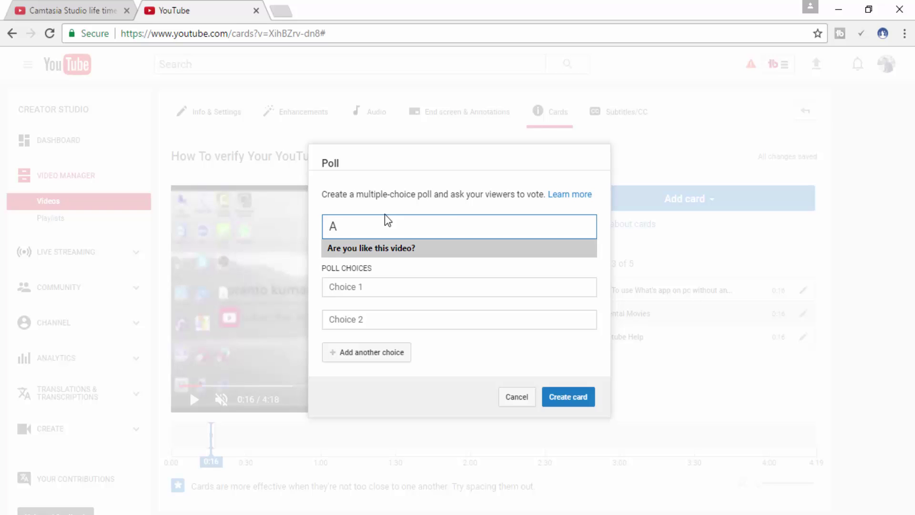
{"action": "key", "text": "Return"}
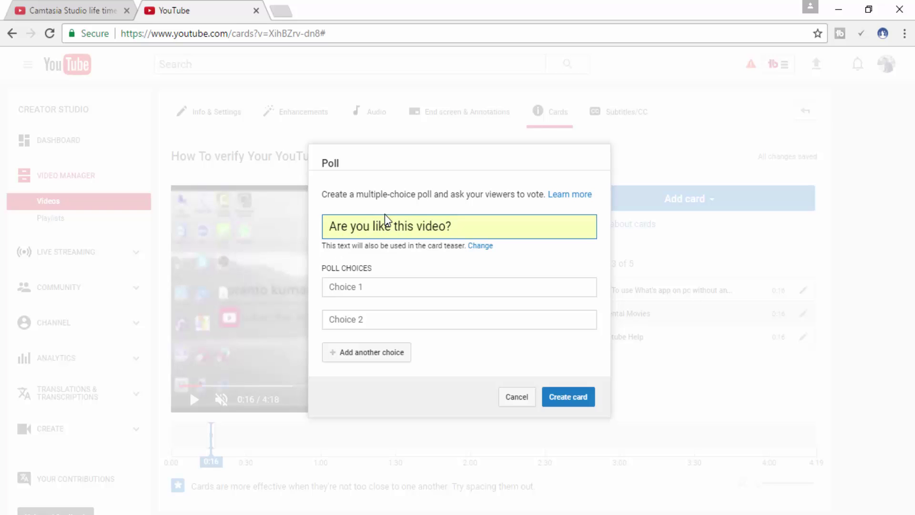
Step: Enter the poll choices "Yes" and "No", add a third choice "great", and create the poll card
{"action": "left_click", "coordinate": [409, 290]}
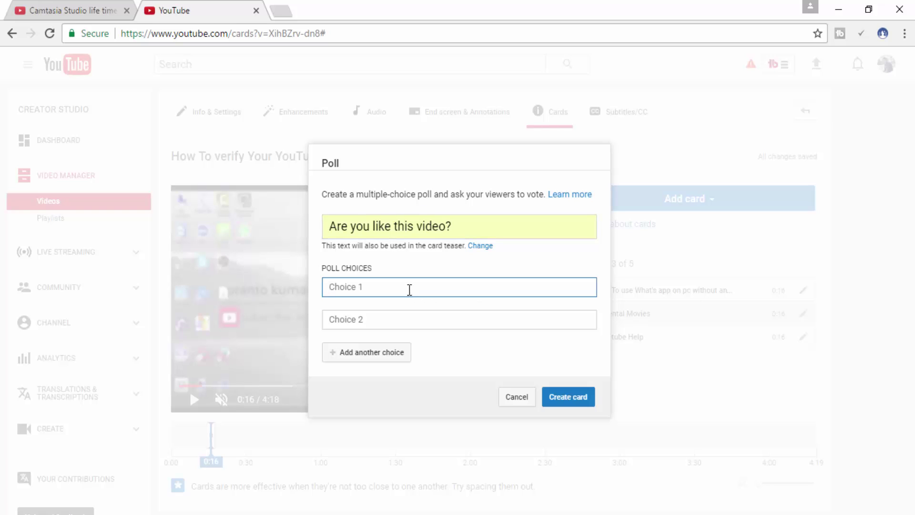
{"action": "type", "text": "Yes"}
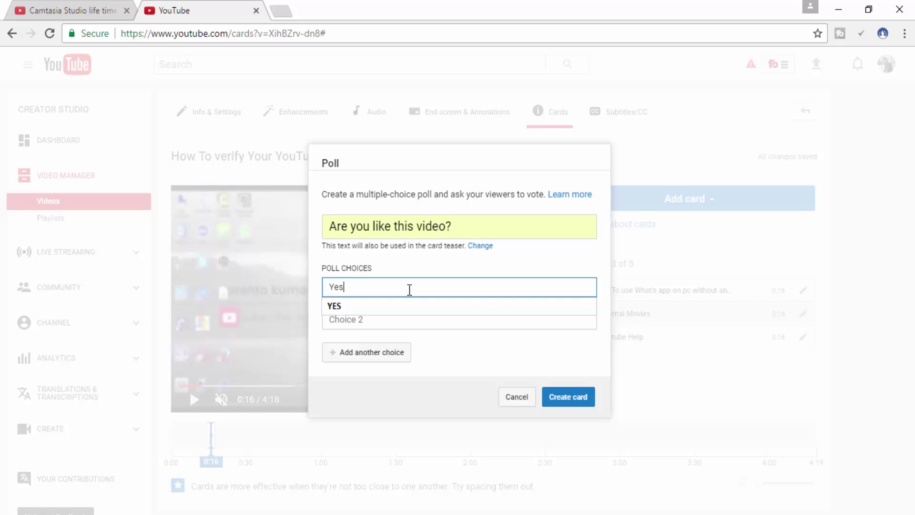
{"action": "key", "text": "Tab"}
{"action": "type", "text": "No"}
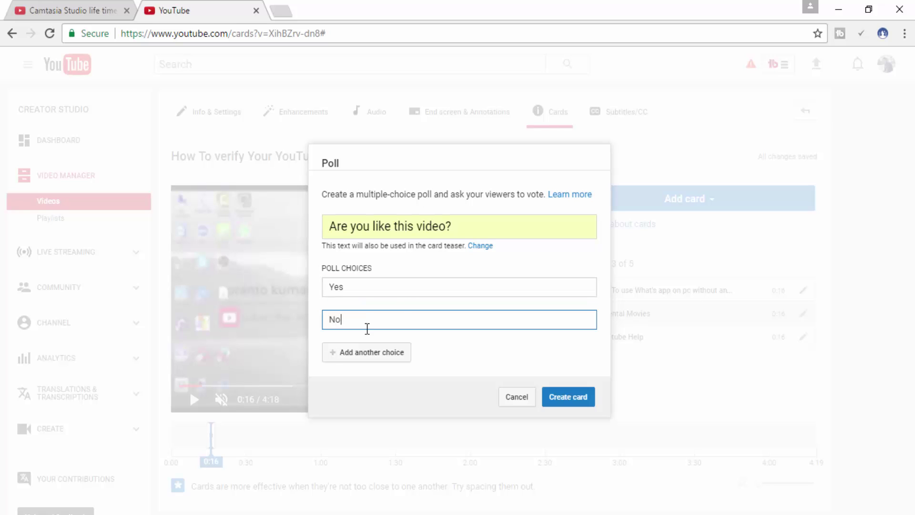
{"action": "left_click", "coordinate": [361, 356]}
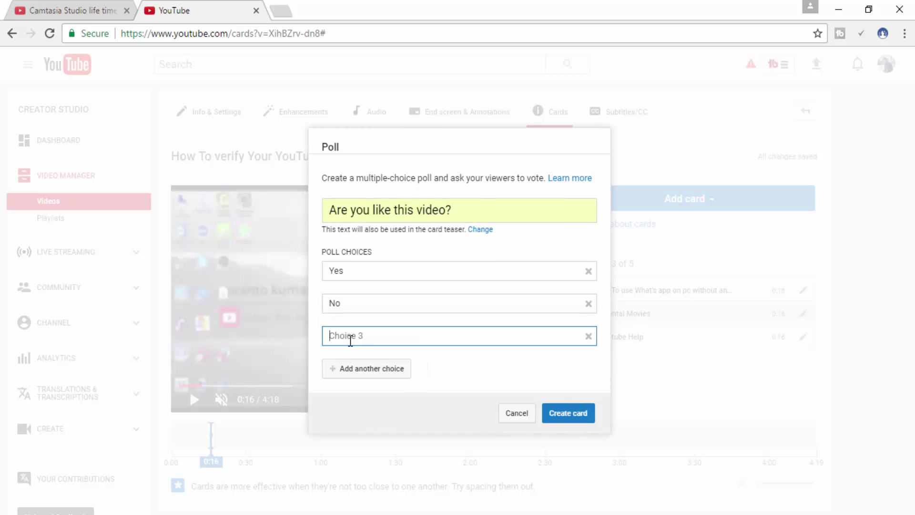
{"action": "left_click", "coordinate": [351, 340]}
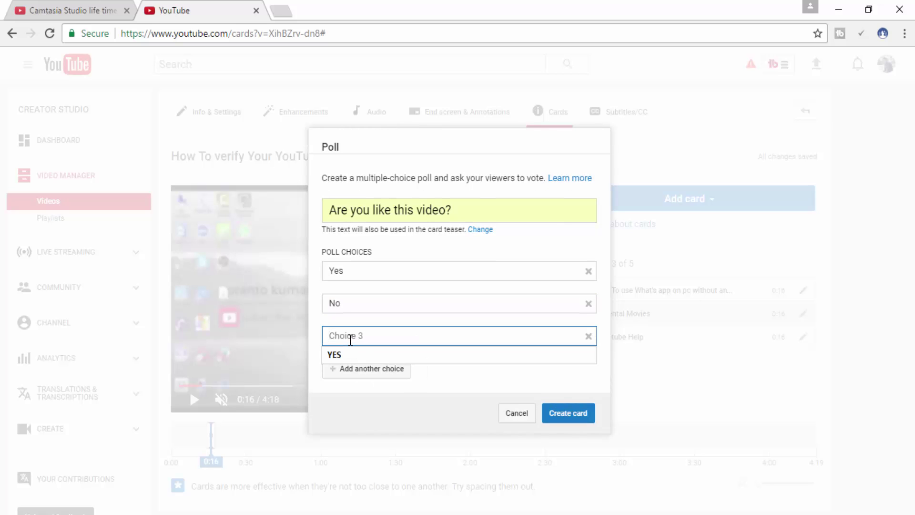
{"action": "type", "text": "great"}
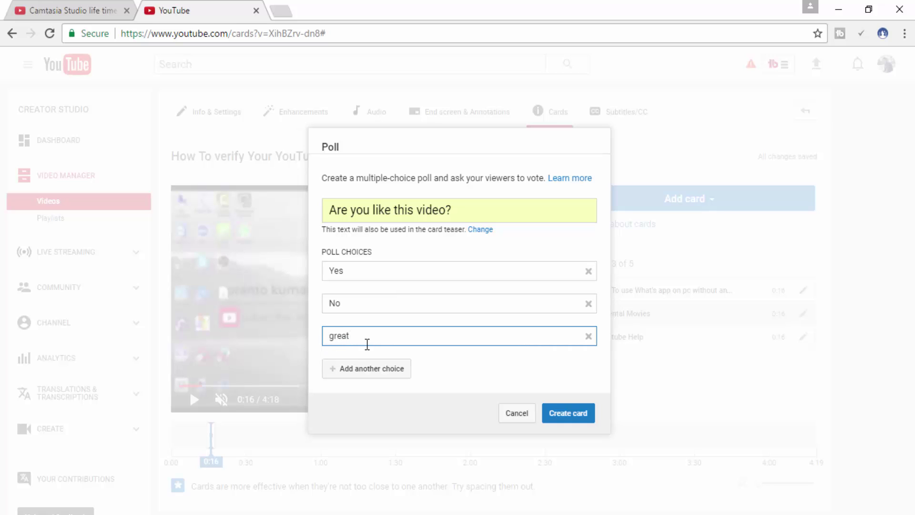
{"action": "left_click", "coordinate": [573, 419]}
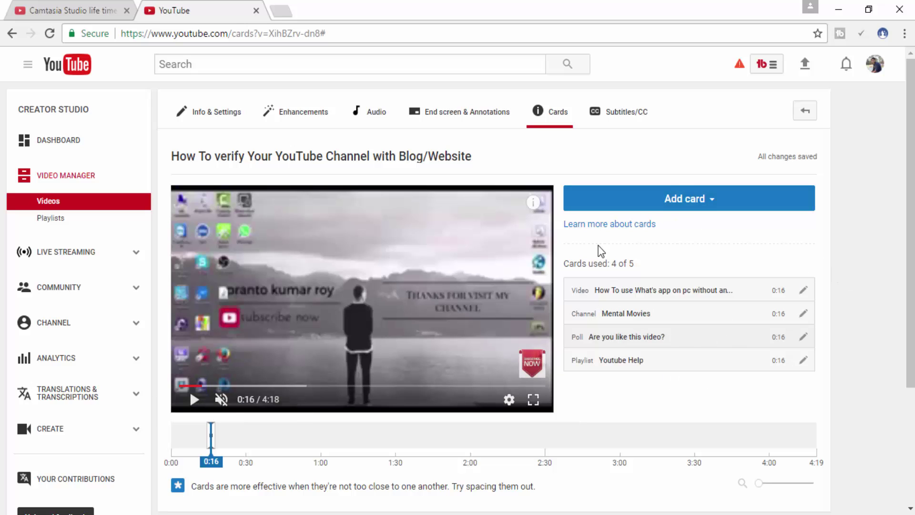
{"action": "scroll", "coordinate": [677, 265], "scroll_direction": "down", "scroll_amount": 3}
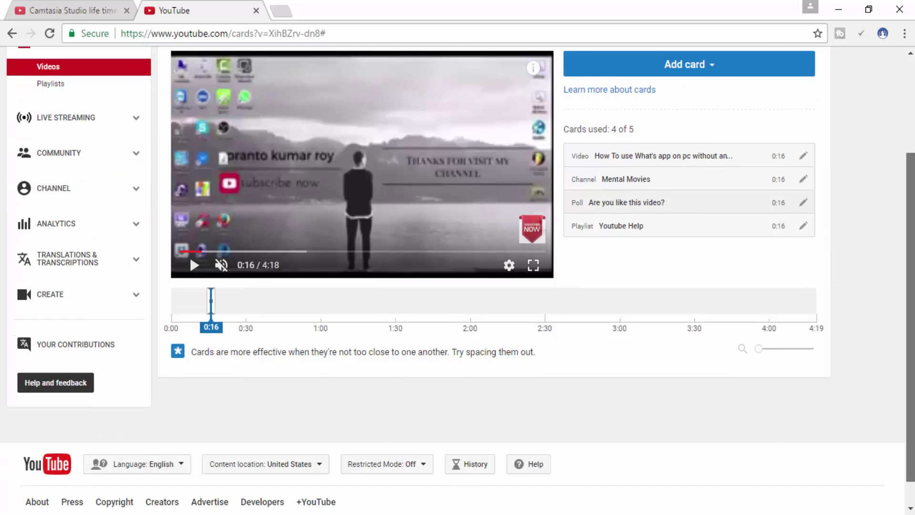
{"action": "scroll", "coordinate": [681, 257], "scroll_direction": "up", "scroll_amount": 3}
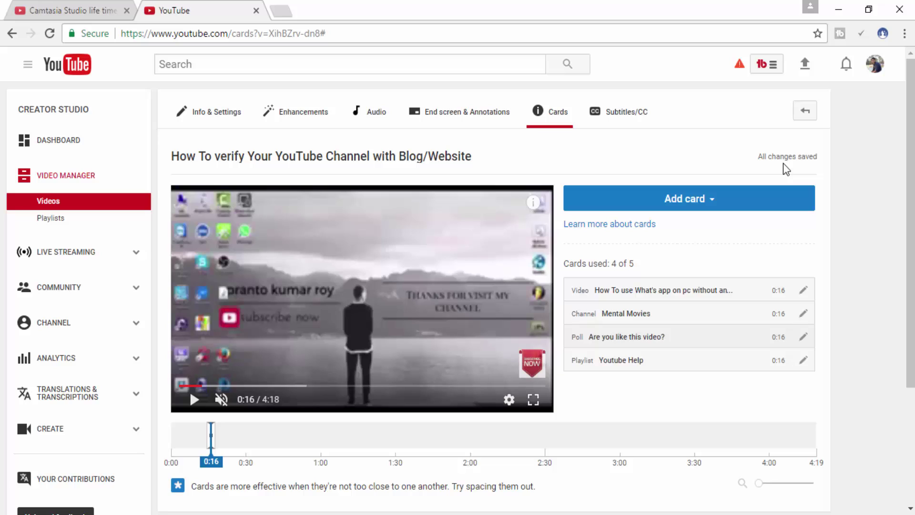
{"action": "mouse_move", "coordinate": [777, 159]}
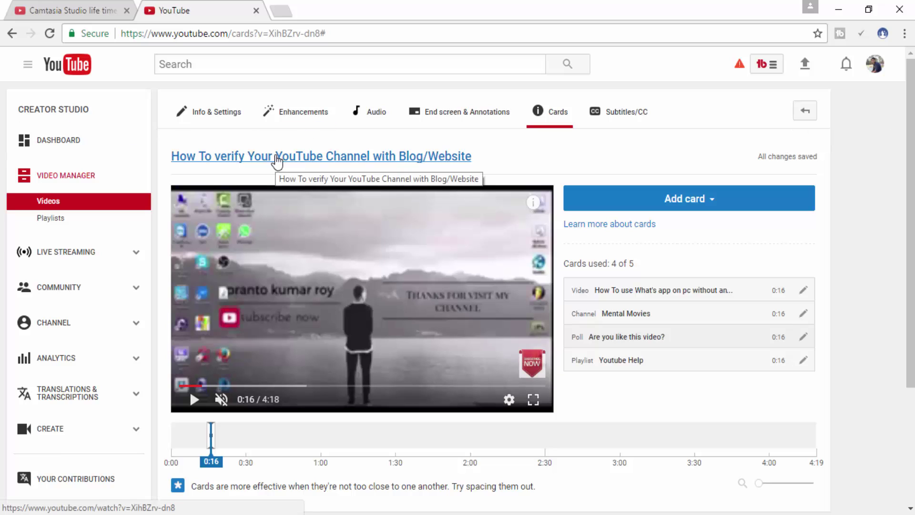
Step: Open the video's watch page in a new browser tab and skip playback to 3:32
{"action": "right_click", "coordinate": [276, 161]}
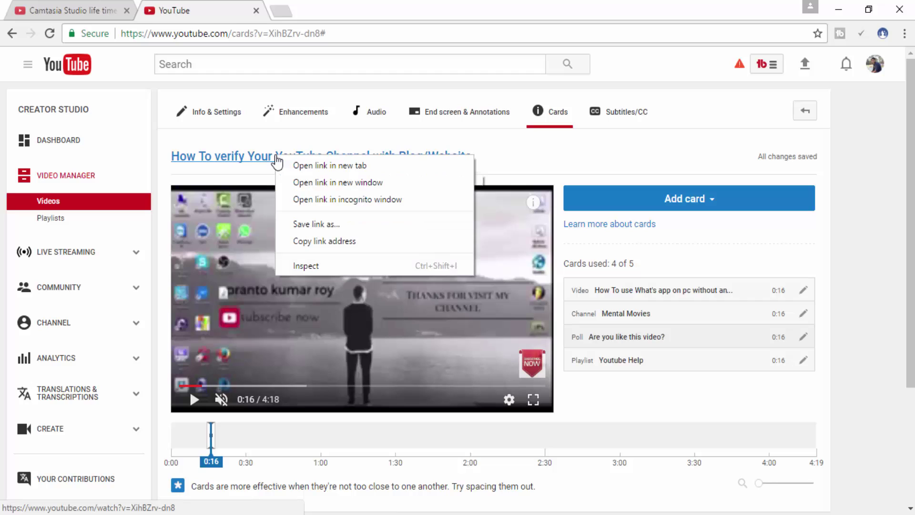
{"action": "left_click", "coordinate": [315, 166]}
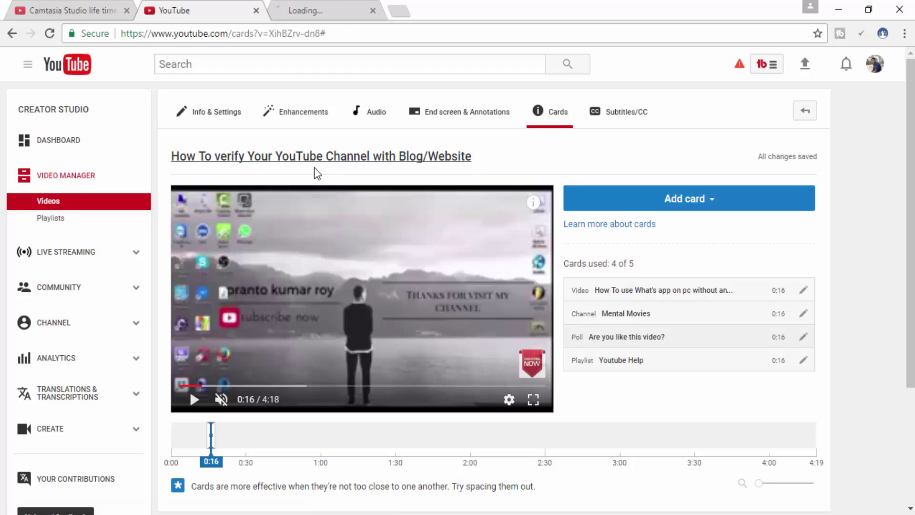
{"action": "left_click", "coordinate": [322, 10]}
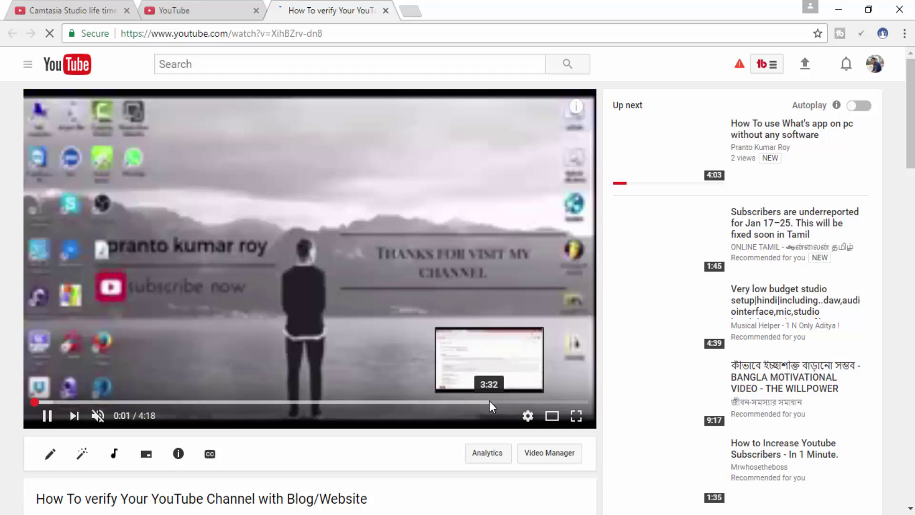
{"action": "left_click", "coordinate": [490, 402]}
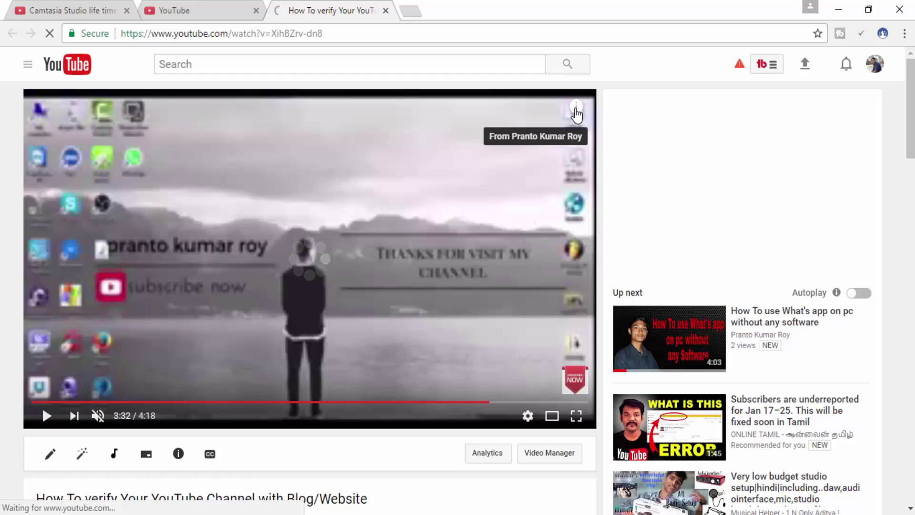
Step: Open the card list in the video player and test the poll choices Yes, No and great, ending on Yes
{"action": "left_click", "coordinate": [577, 111]}
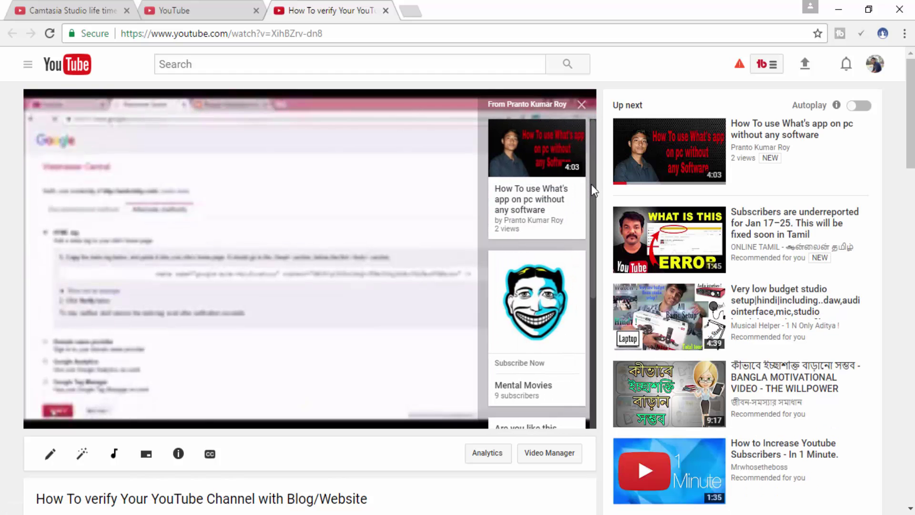
{"action": "left_click_drag", "start_coordinate": [591, 184], "coordinate": [594, 312]}
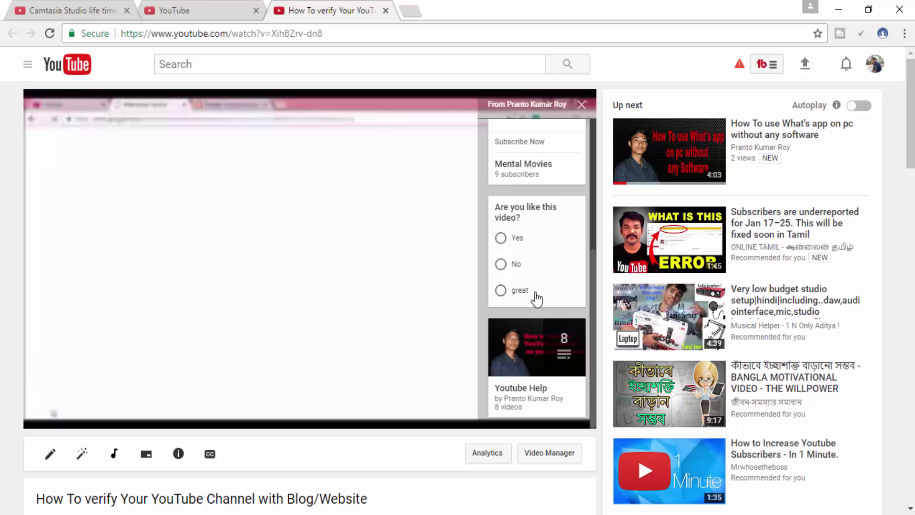
{"action": "left_click", "coordinate": [501, 238]}
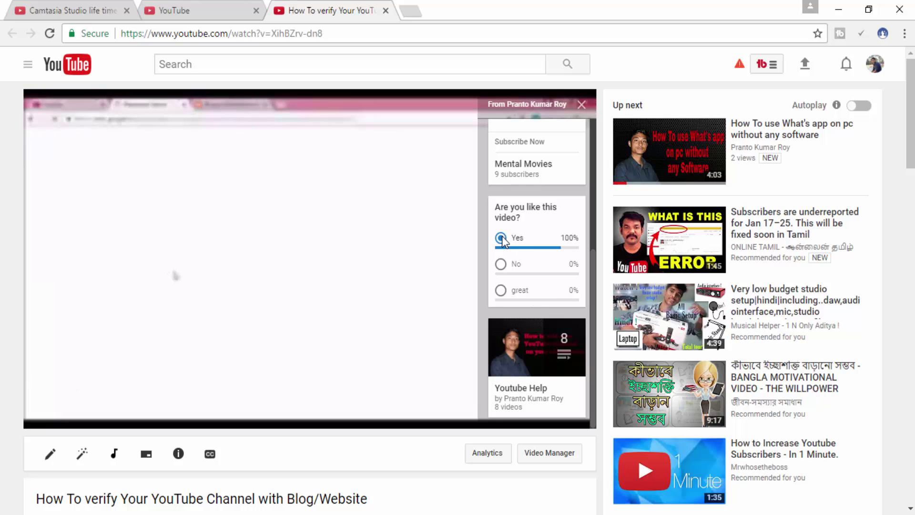
{"action": "left_click", "coordinate": [501, 265]}
{"action": "left_click", "coordinate": [501, 291]}
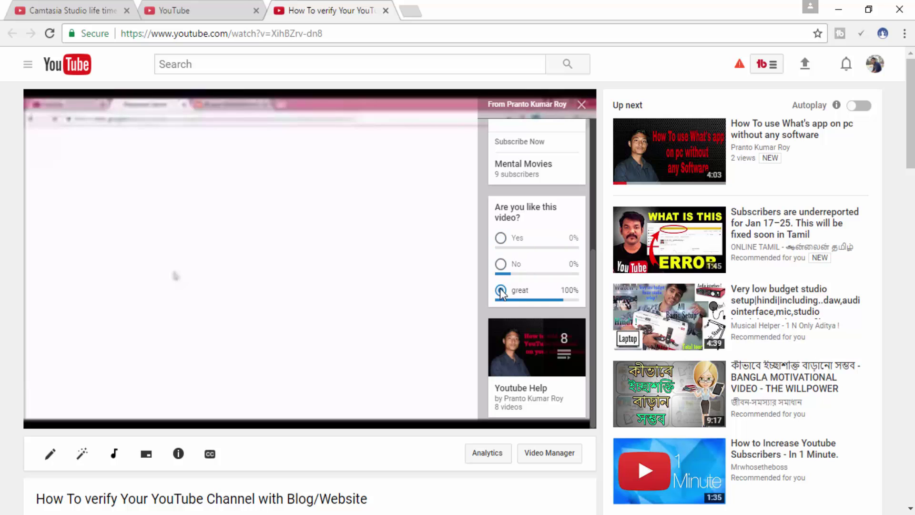
{"action": "left_click", "coordinate": [501, 238]}
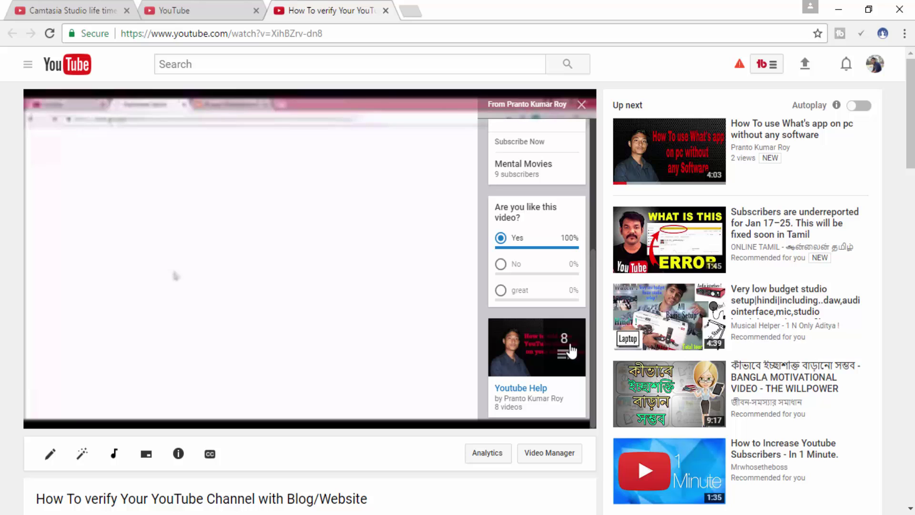
{"action": "left_click_drag", "start_coordinate": [596, 383], "coordinate": [588, 102]}
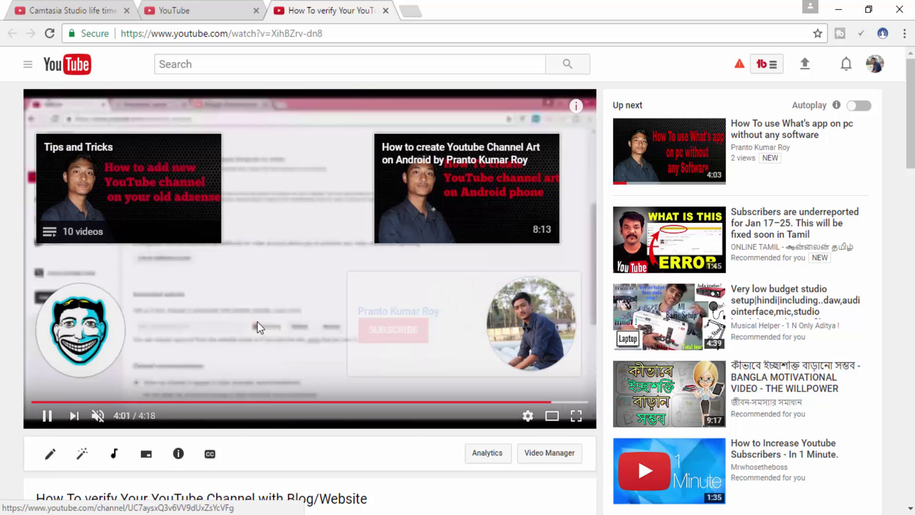
Step: Pause the video at 4:01 to inspect its end screen's channel and playlist elements, and resume playback
{"action": "left_click", "coordinate": [256, 321]}
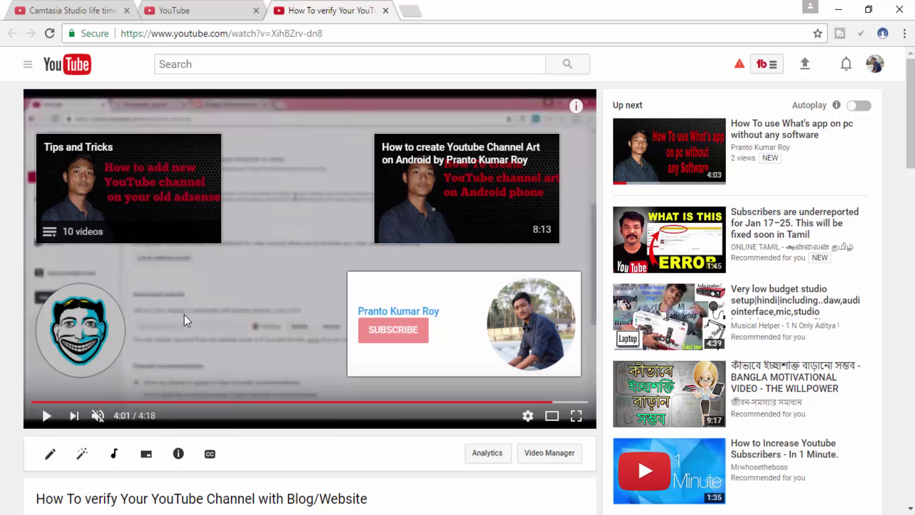
{"action": "mouse_move", "coordinate": [70, 332]}
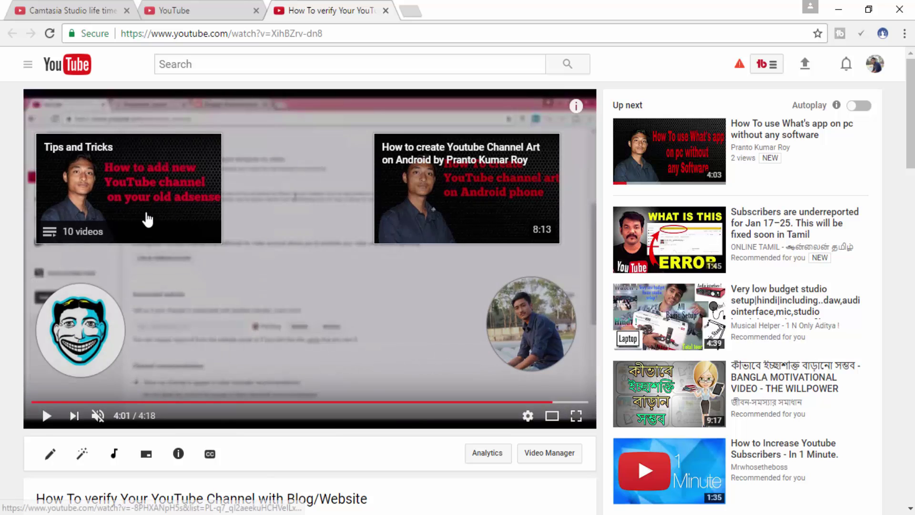
{"action": "left_click", "coordinate": [312, 253]}
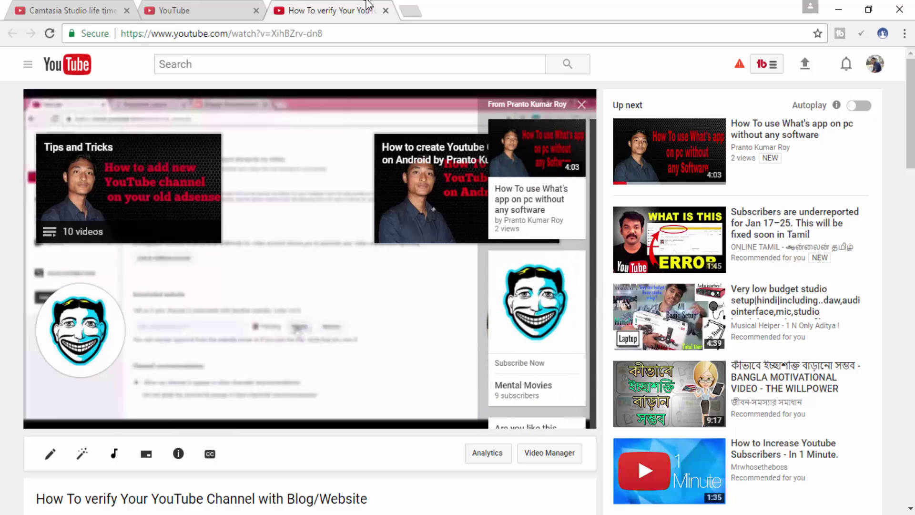
Step: Close this watch page and inspect the subscribe and channel elements on the end screen of "Camtasia Studio life time free 2017"
{"action": "left_click", "coordinate": [386, 10]}
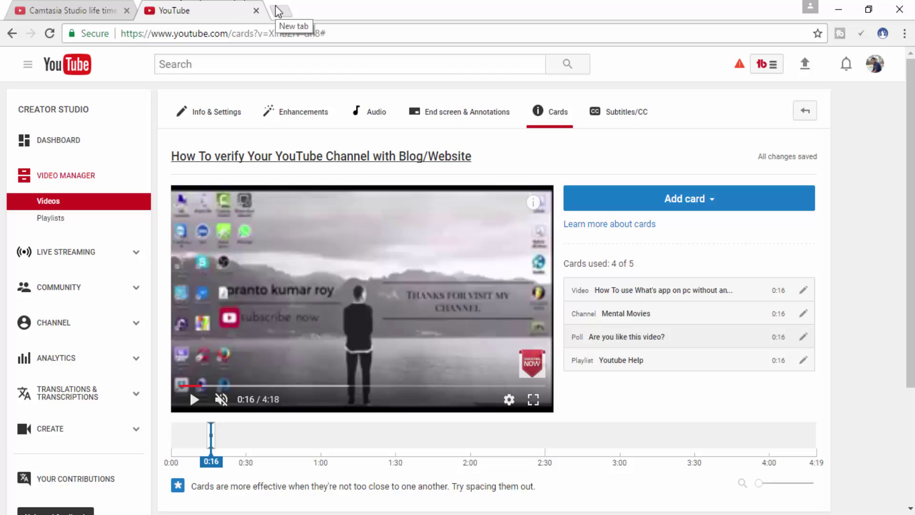
{"action": "left_click", "coordinate": [70, 7]}
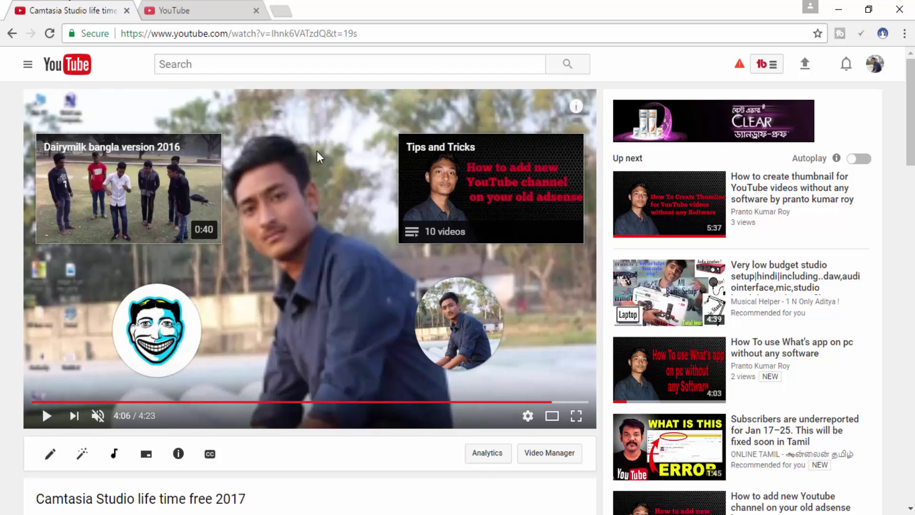
{"action": "mouse_move", "coordinate": [453, 328]}
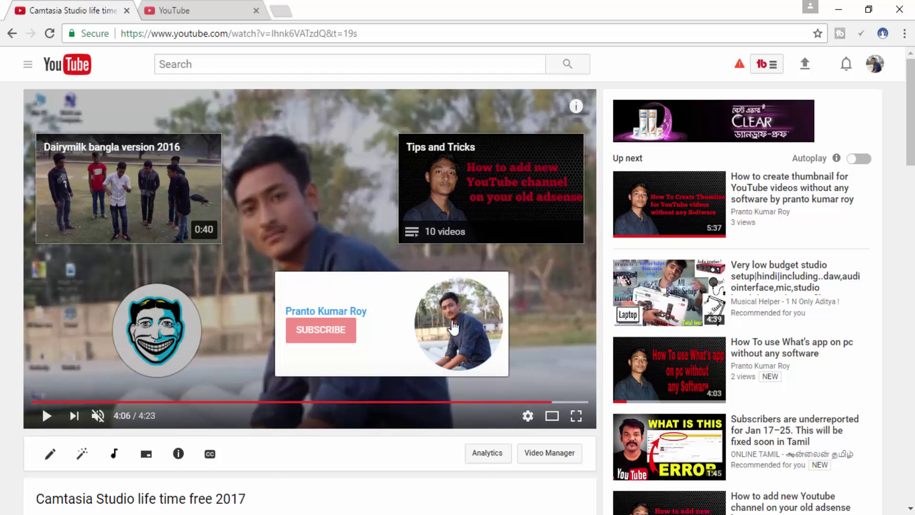
{"action": "mouse_move", "coordinate": [133, 347]}
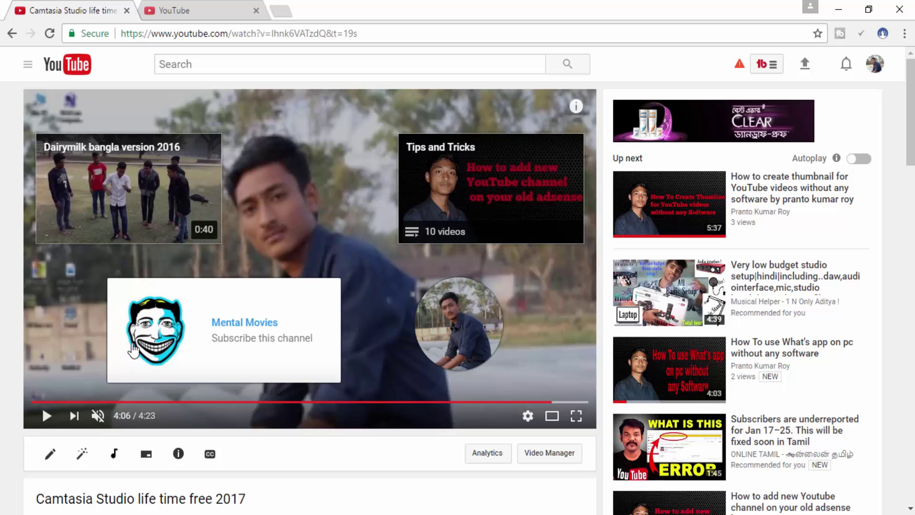